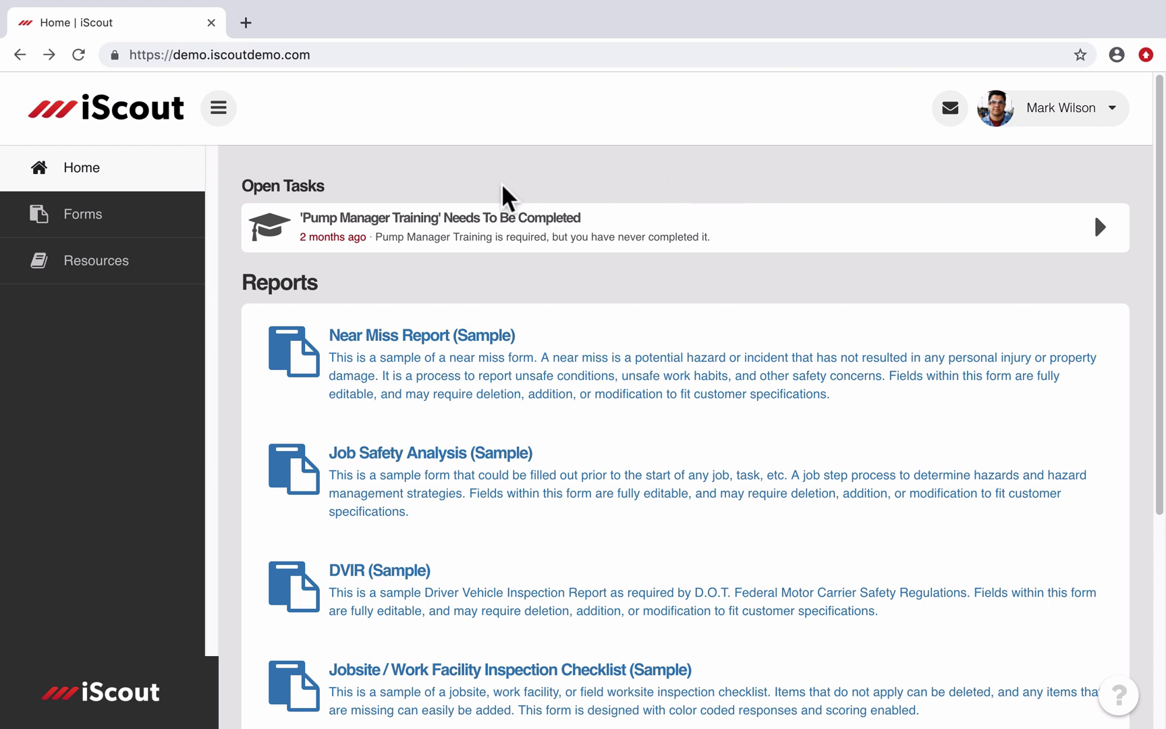
Step: Start a fresh Observation Report and discard the unsaved draft
left_click(144, 217)
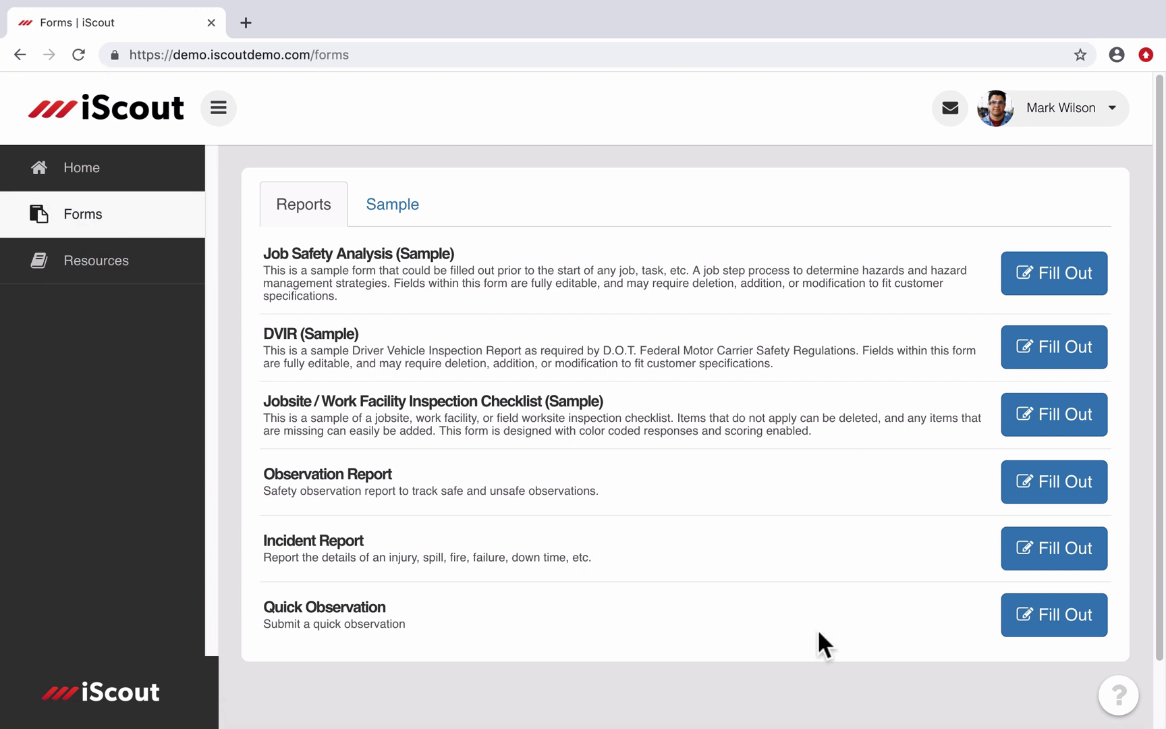
left_click(1053, 495)
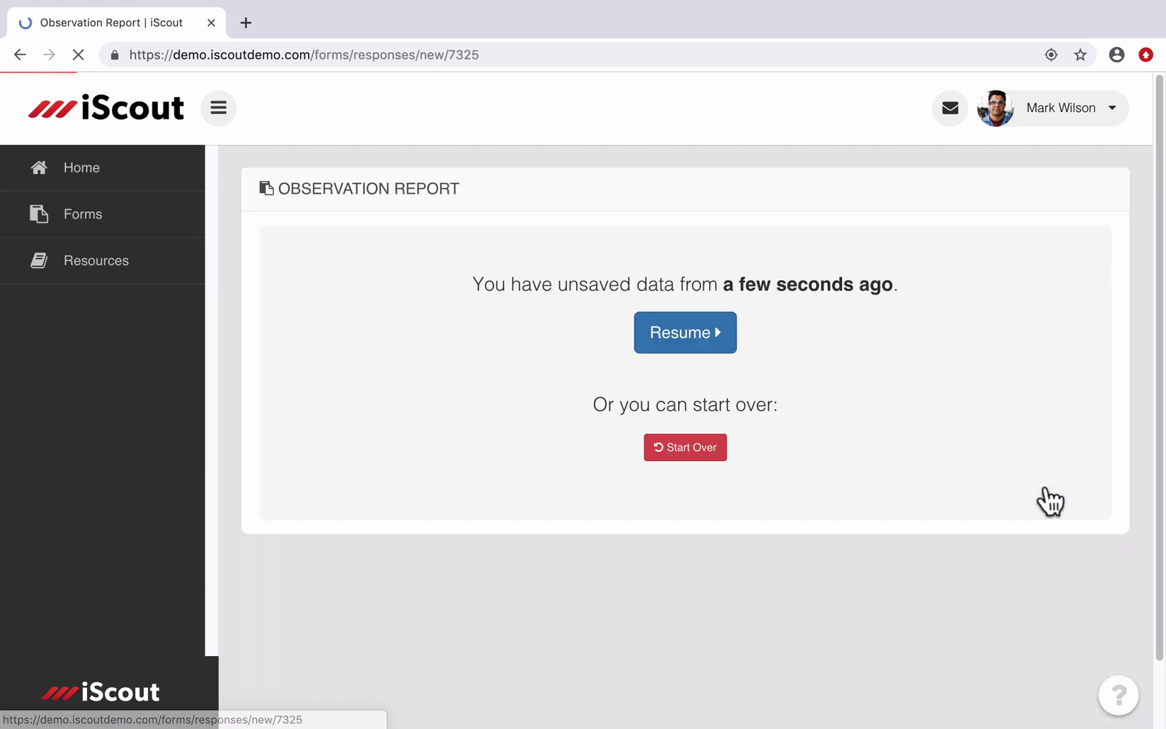
left_click(717, 456)
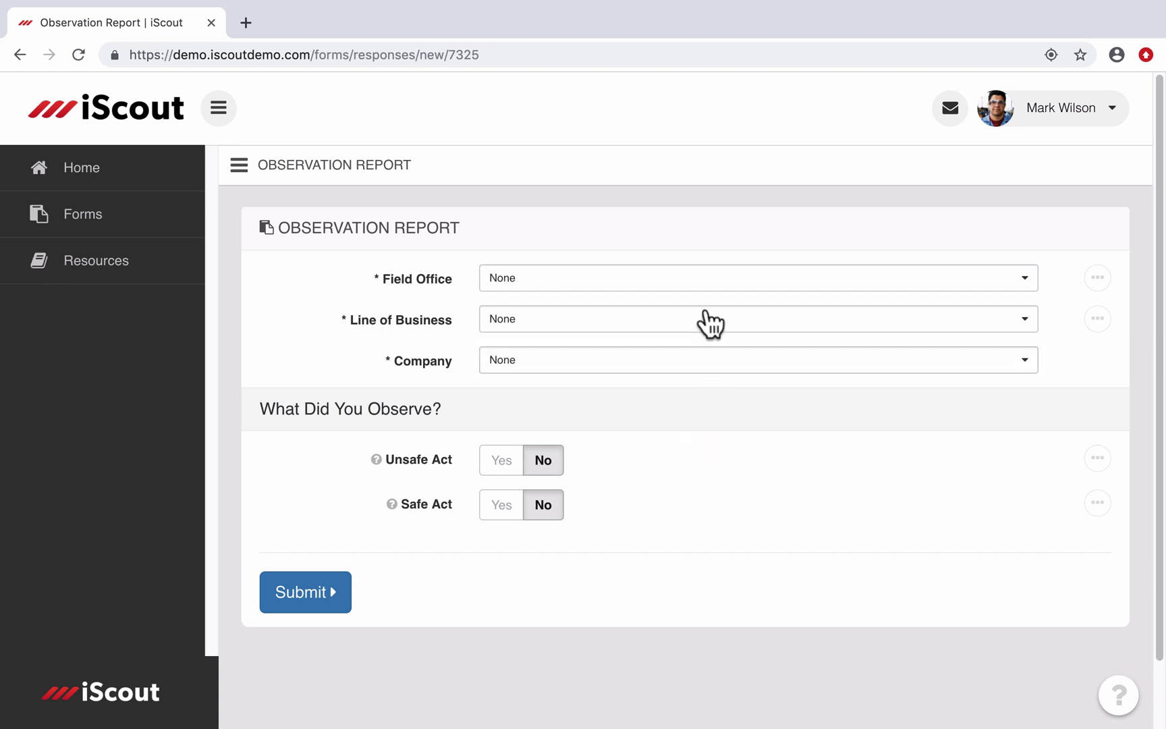
Step: Set Field Office to Houston, Line of Business to Construction and Company to Emerson Finishing
left_click(698, 279)
left_click(552, 466)
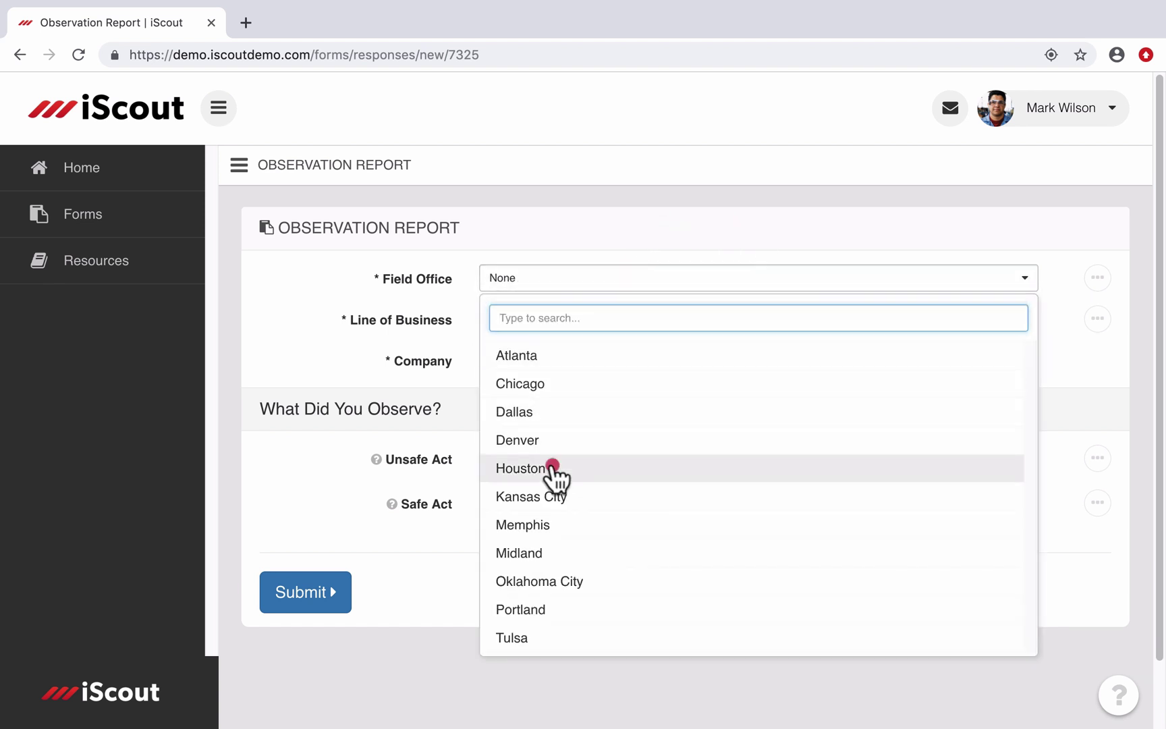
left_click(632, 320)
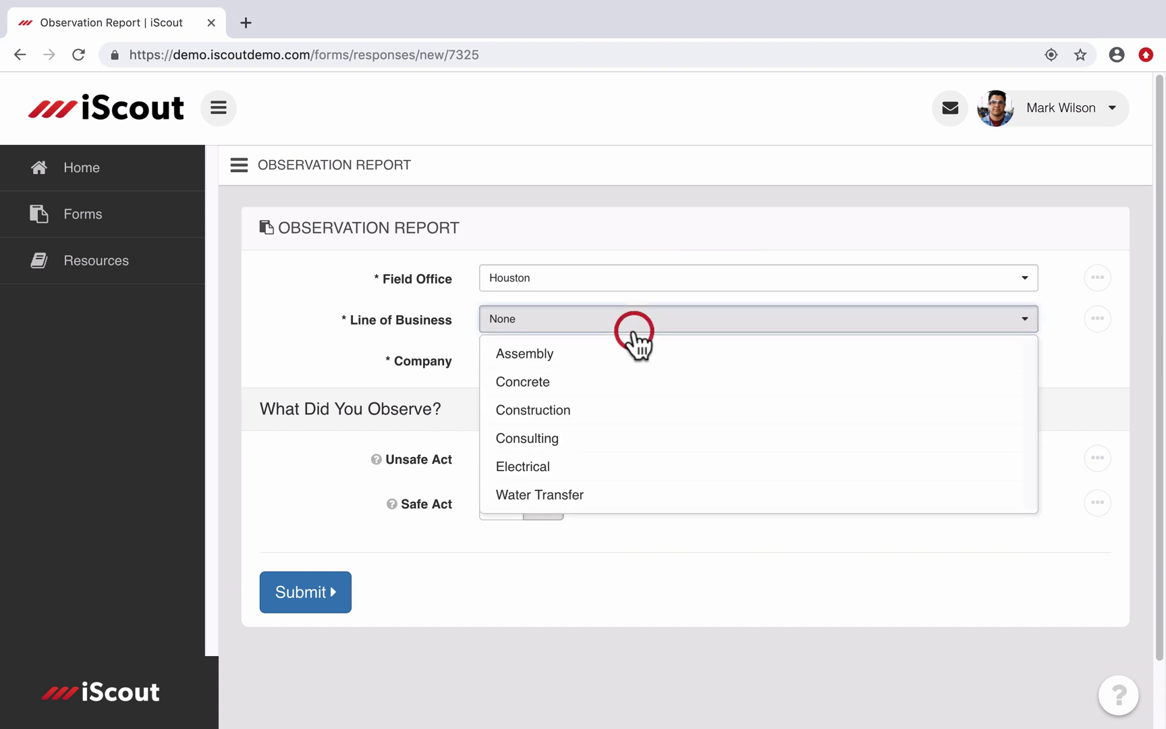
left_click(582, 413)
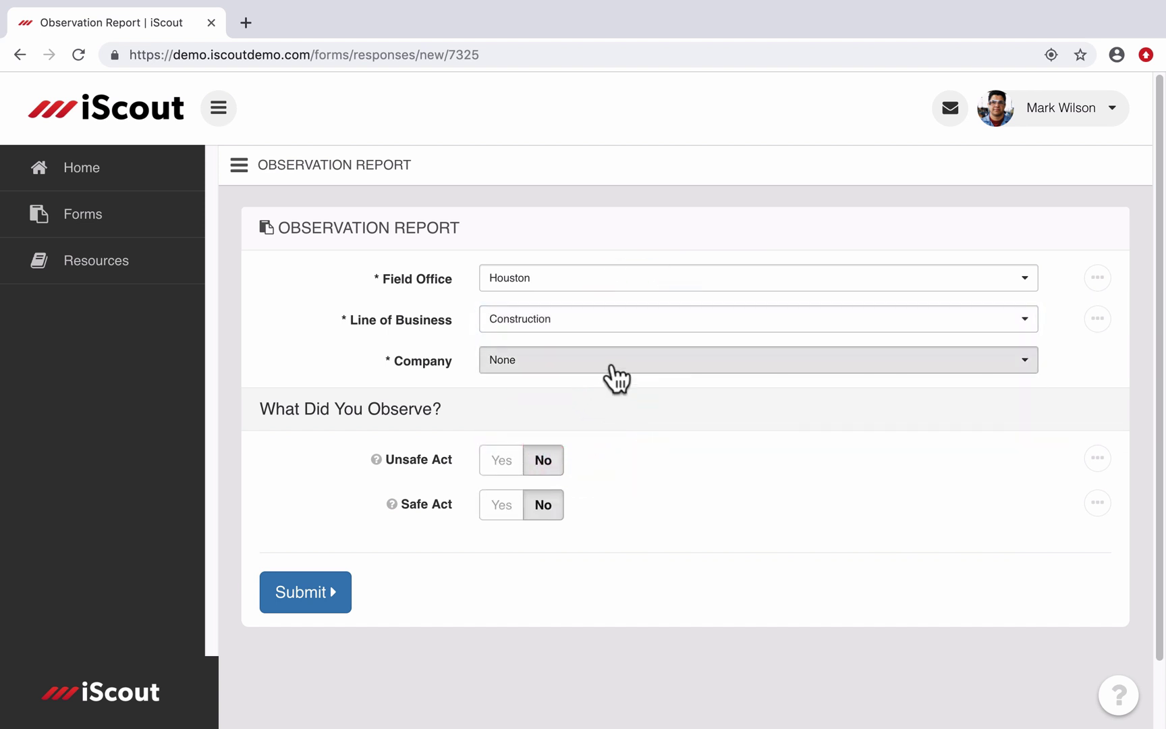
left_click(612, 368)
left_click(578, 447)
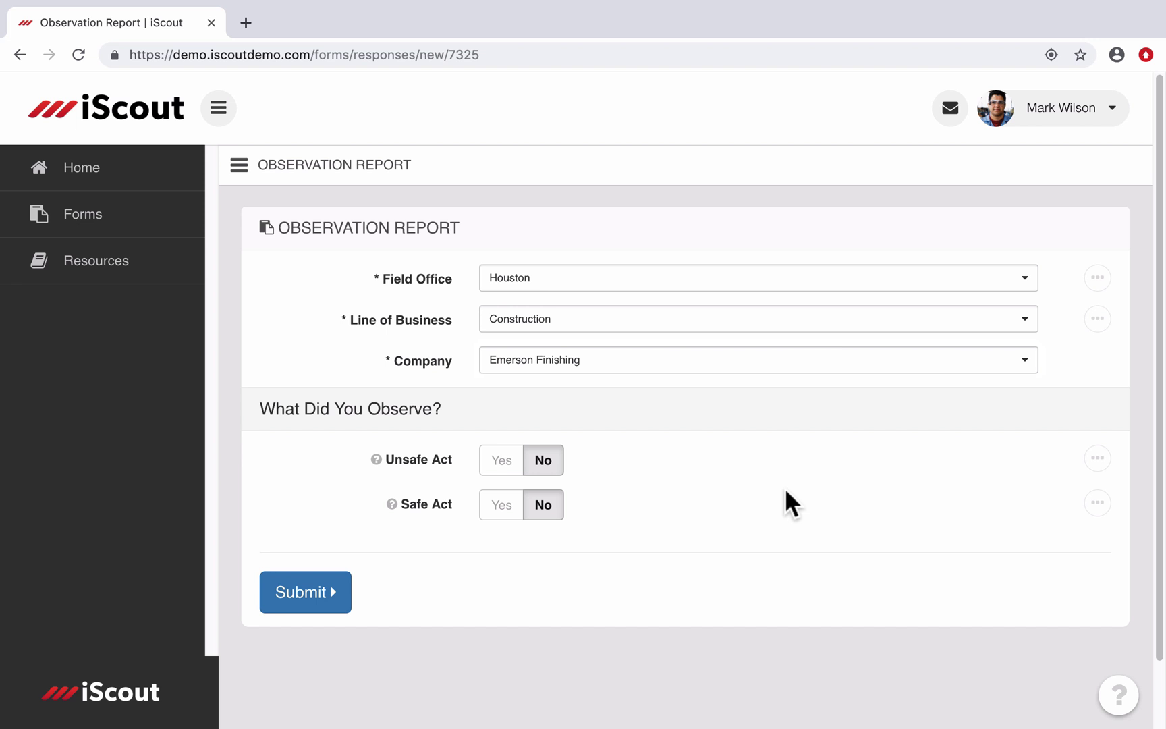
Step: Mark Unsafe Act Yes, tick Adjusting Personal Protective Equipment, and bring up its options panel
left_click(513, 470)
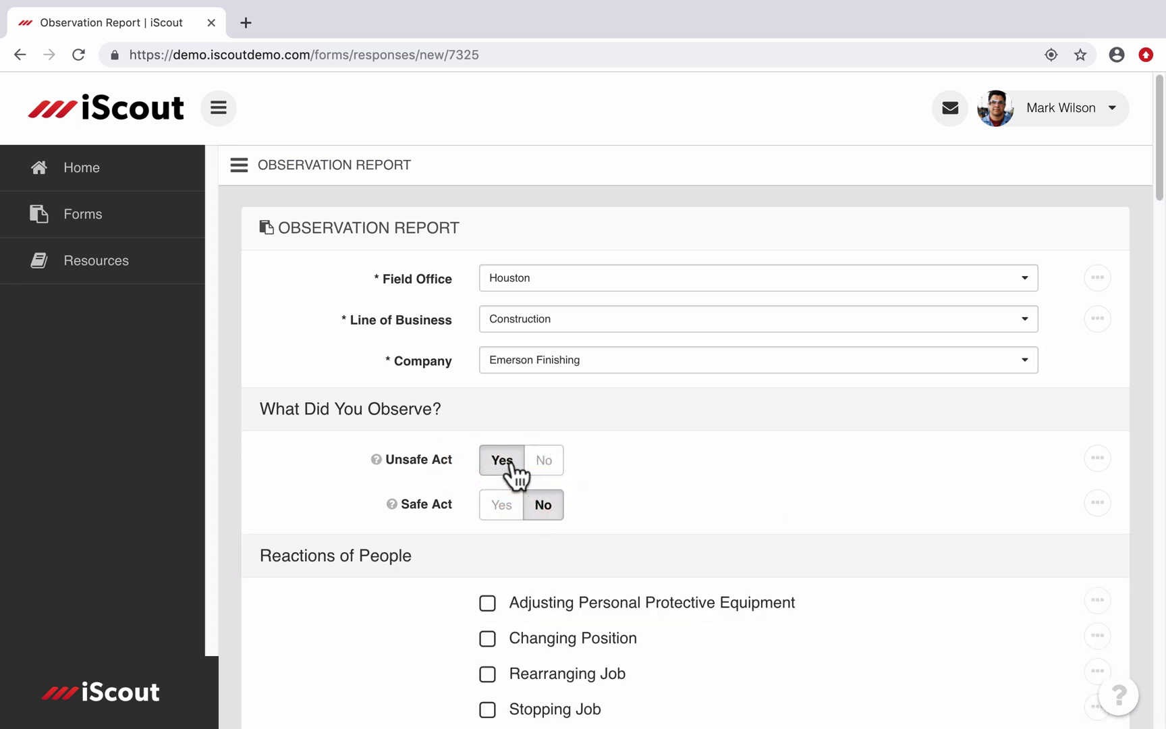
scroll(516, 472, "down", 4)
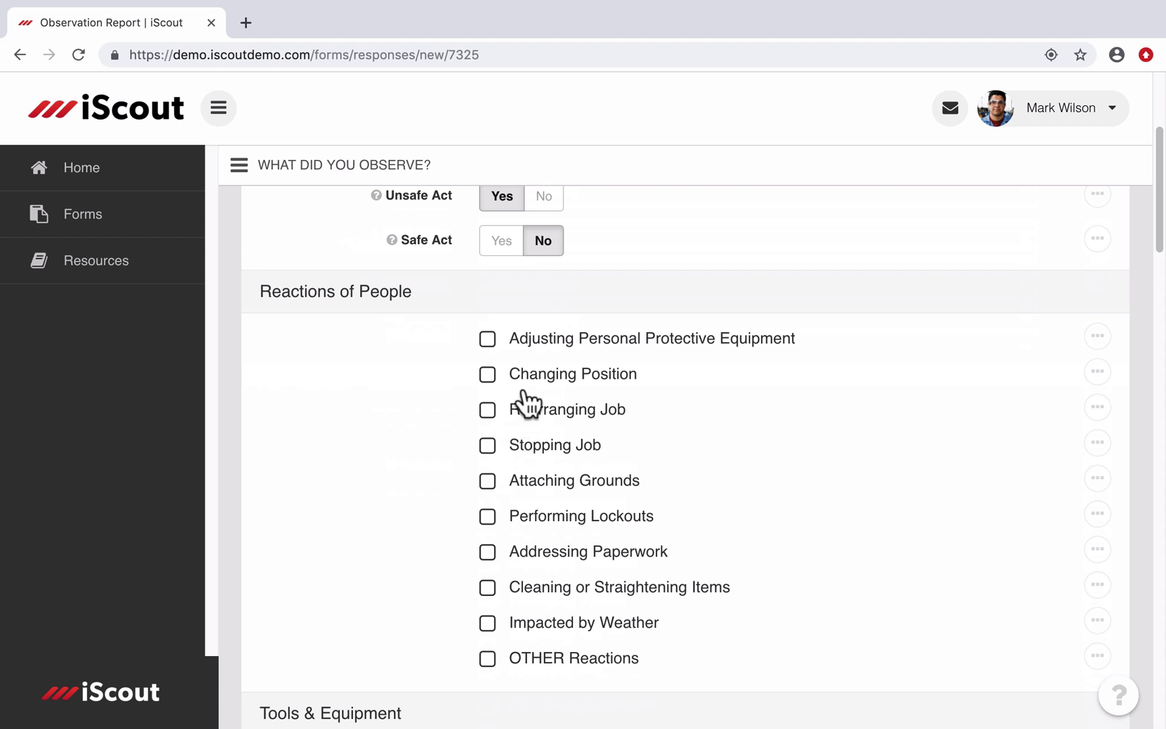
left_click(489, 340)
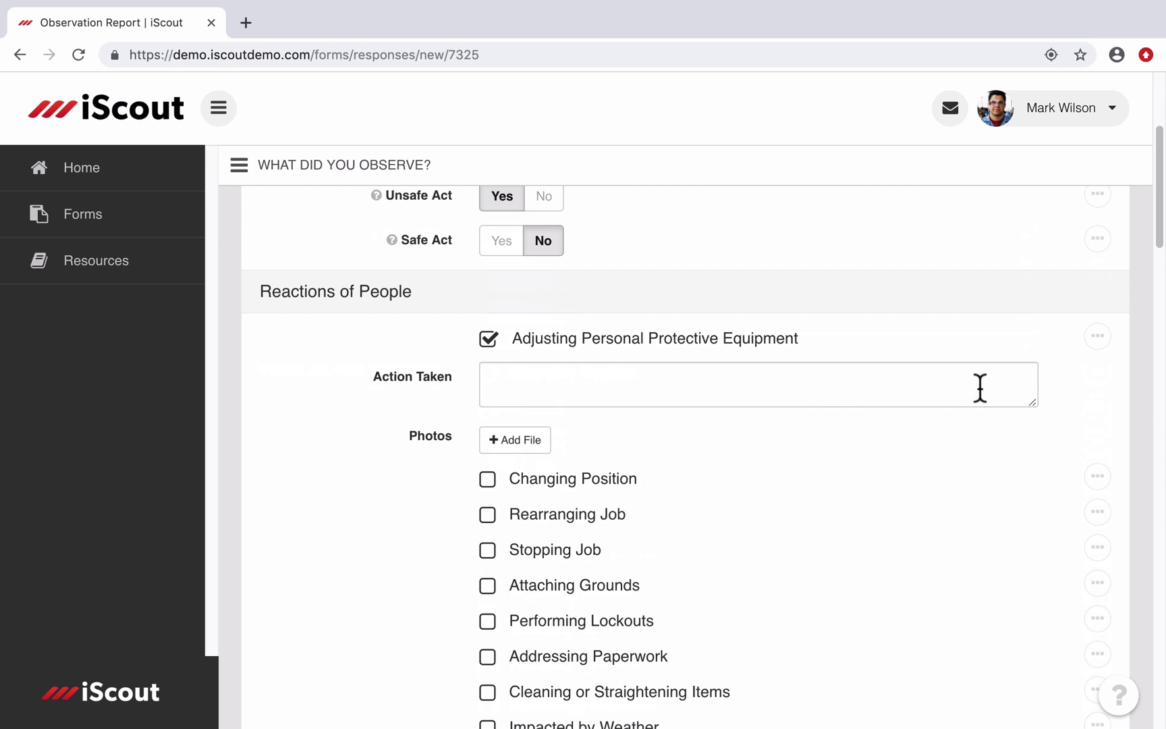
left_click(1100, 338)
Step: Add a new follow-up on the PPE item and assign it to the responsible crew member
left_click(1098, 336)
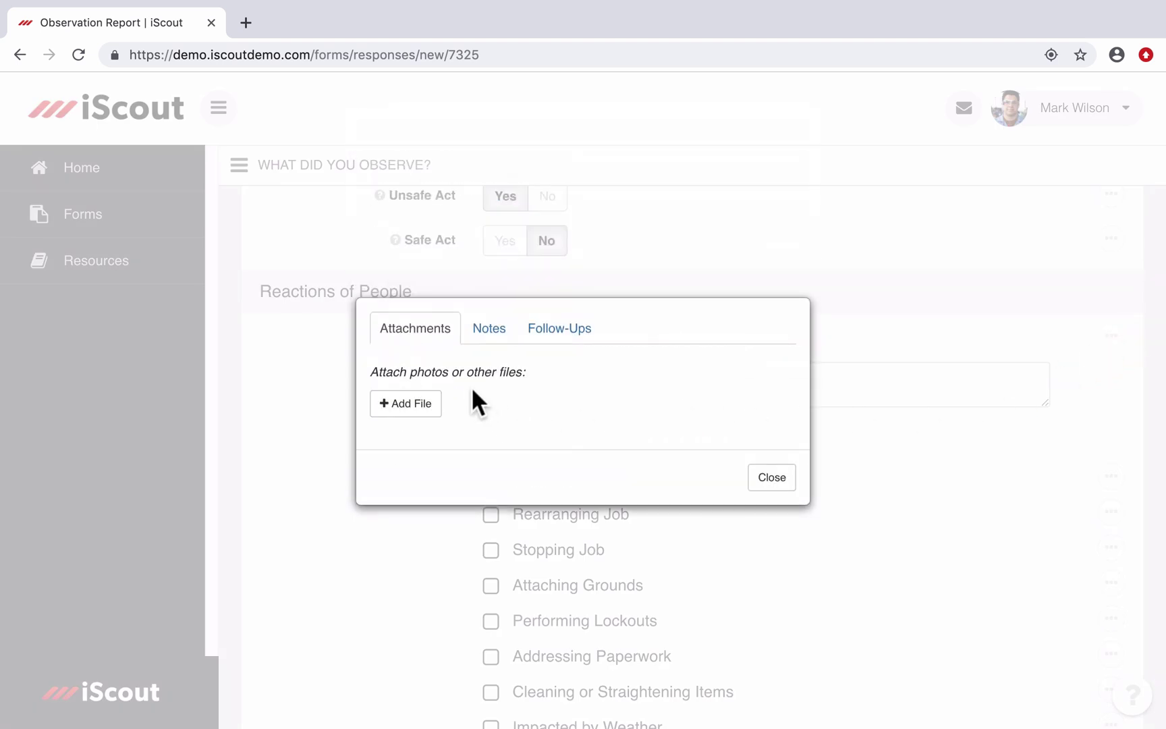
left_click(486, 329)
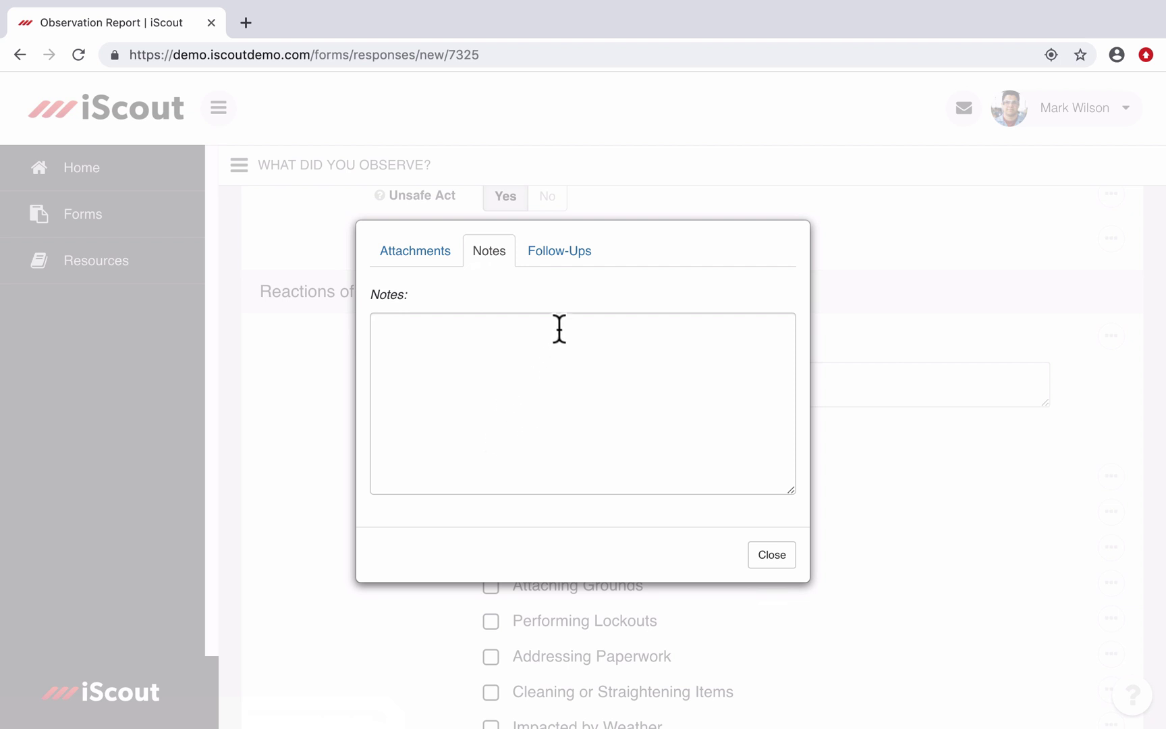
left_click(565, 256)
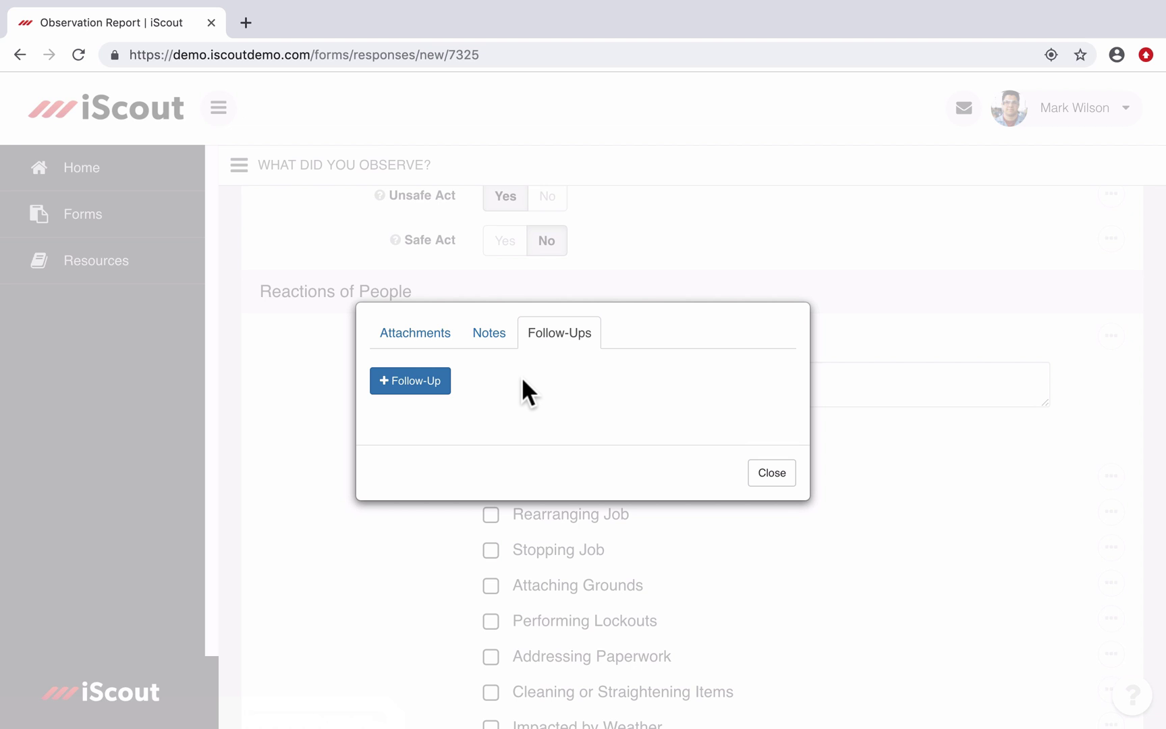
left_click(425, 382)
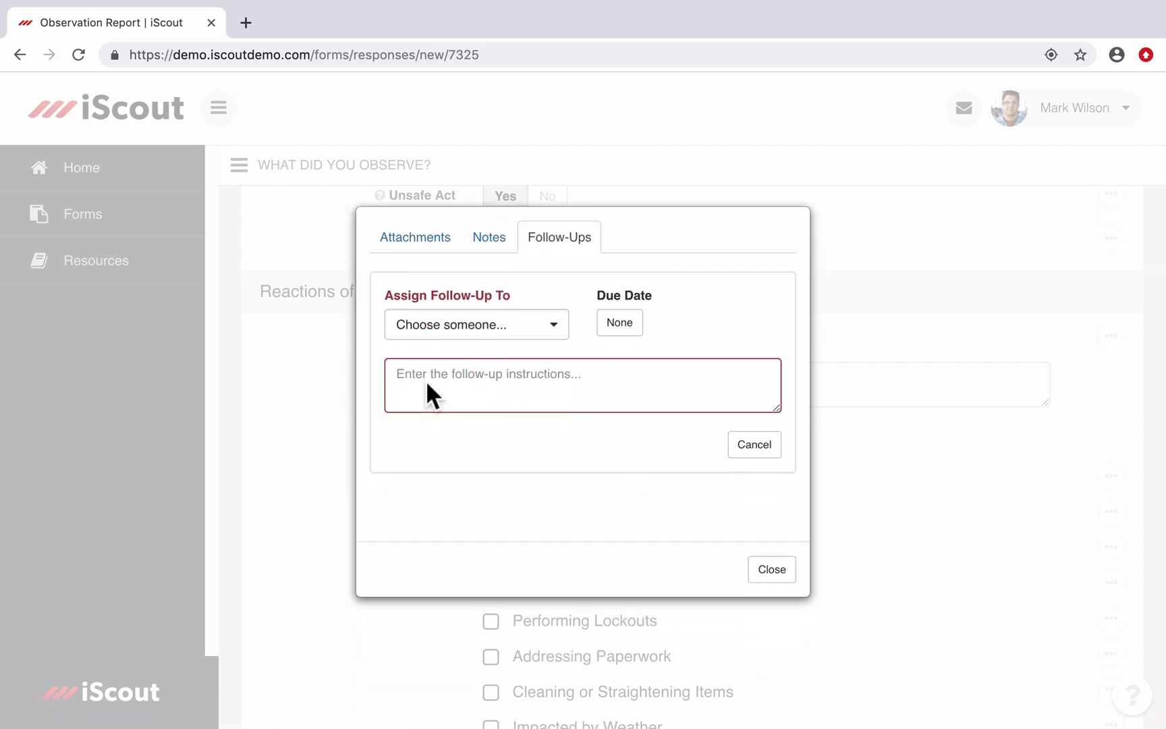
left_click(486, 333)
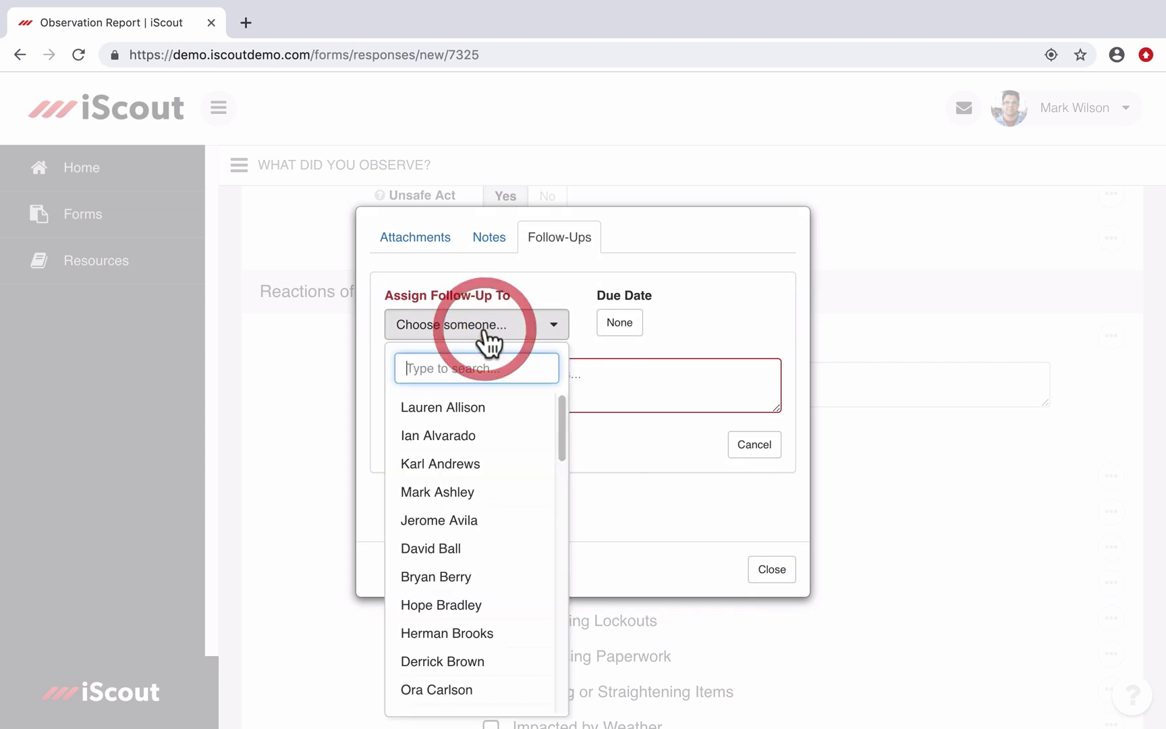
type("derr")
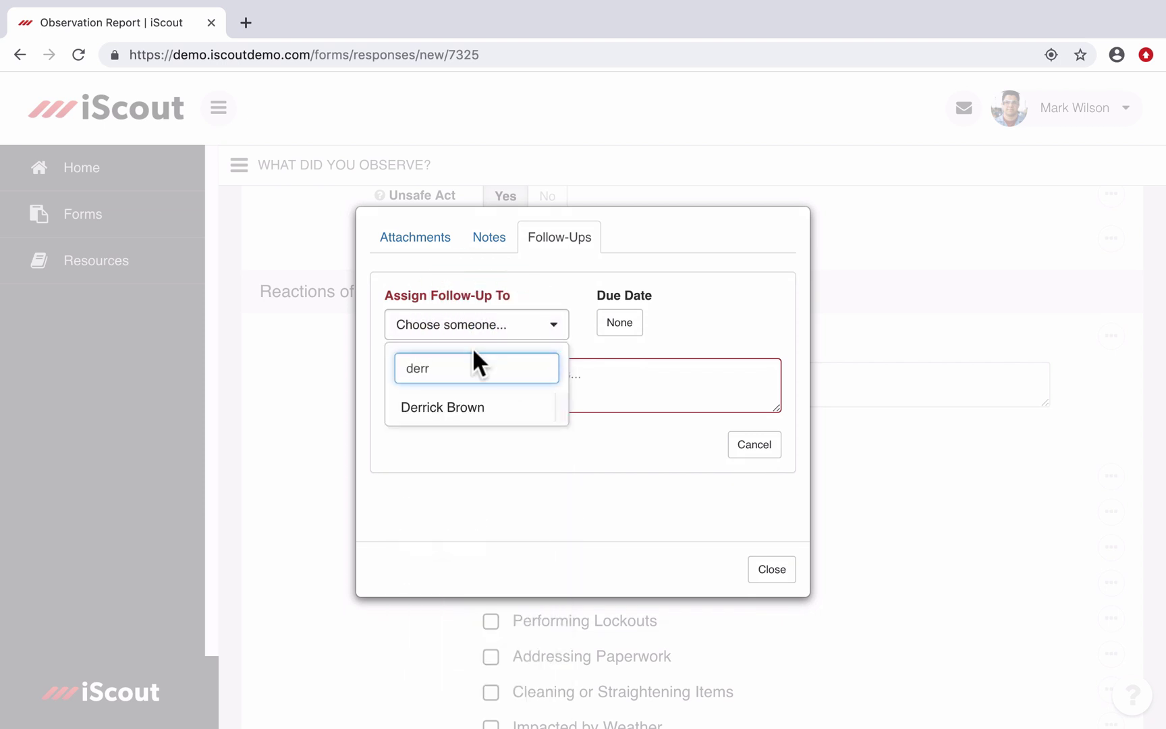
left_click(462, 407)
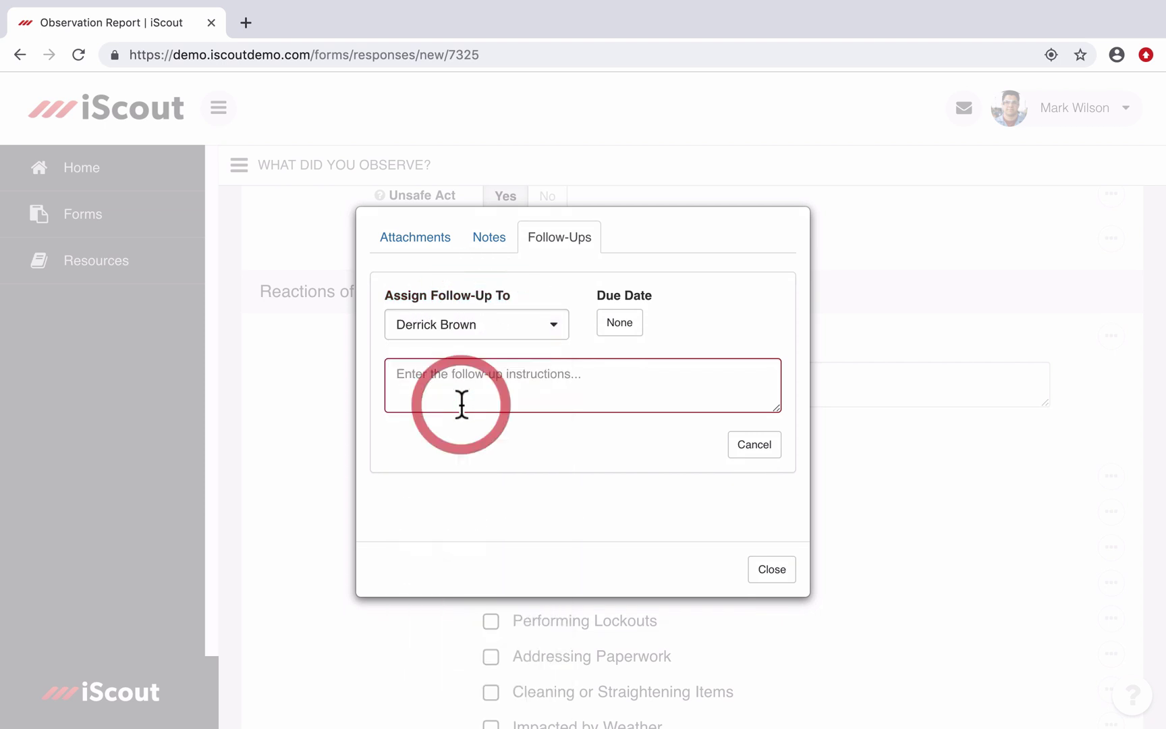
Step: Enter instructions 'Please meet with your crew and discuss proper use of PPE.' due May 28, 2019
left_click(531, 376)
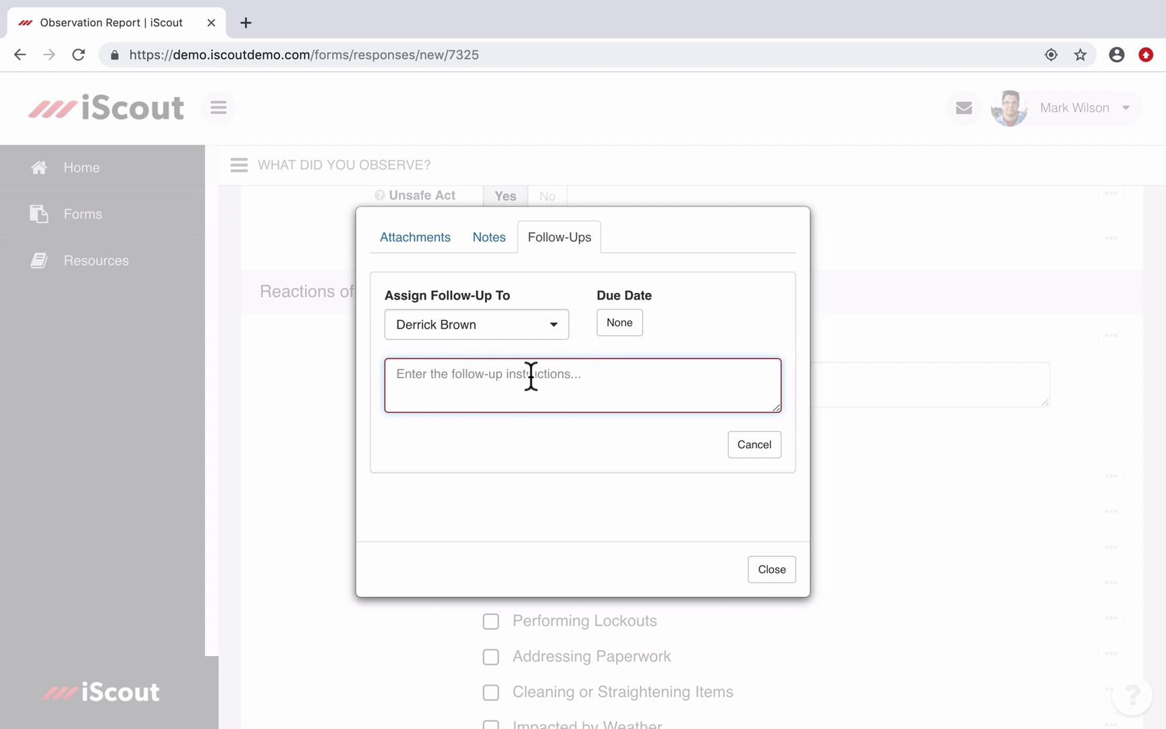
type("Please meet with your crew and discuss proper use of PPE.")
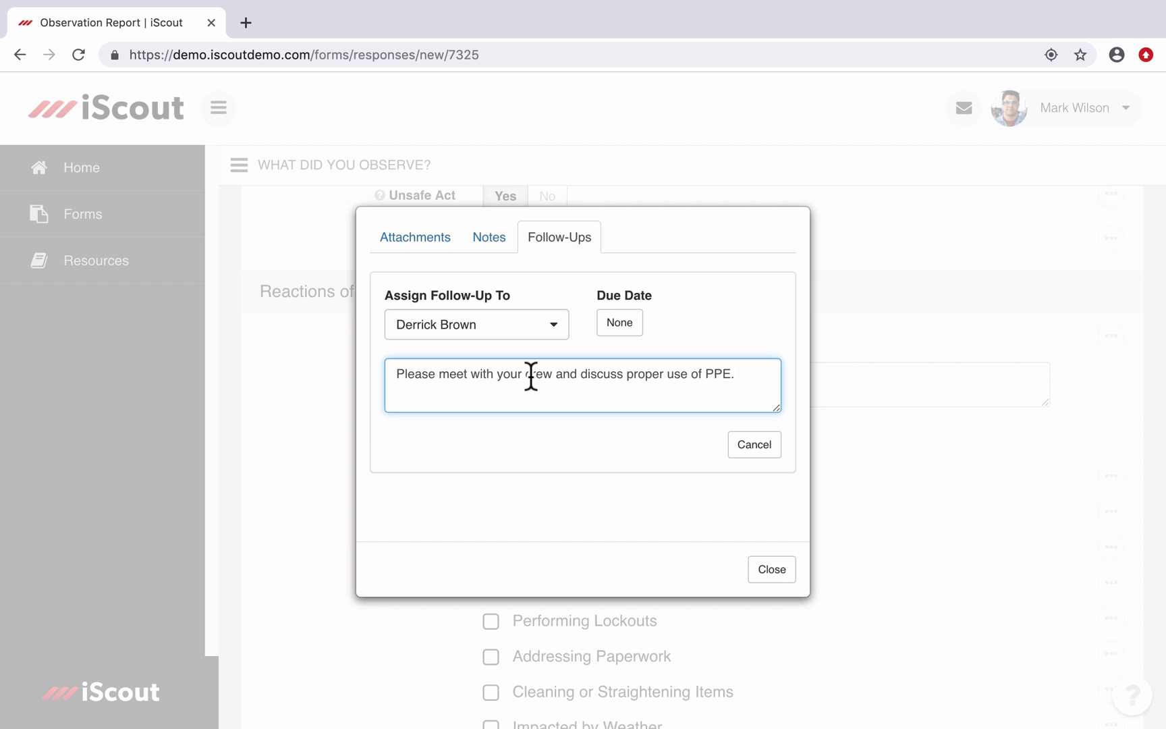
left_click(630, 323)
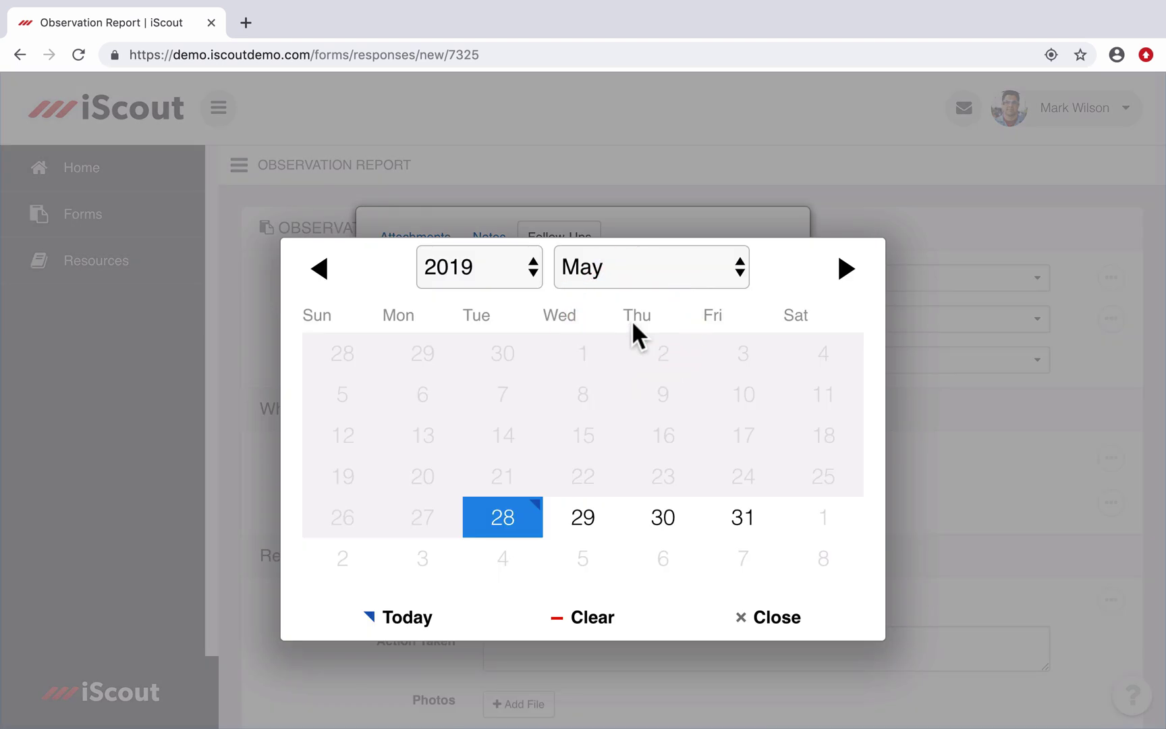
left_click(511, 525)
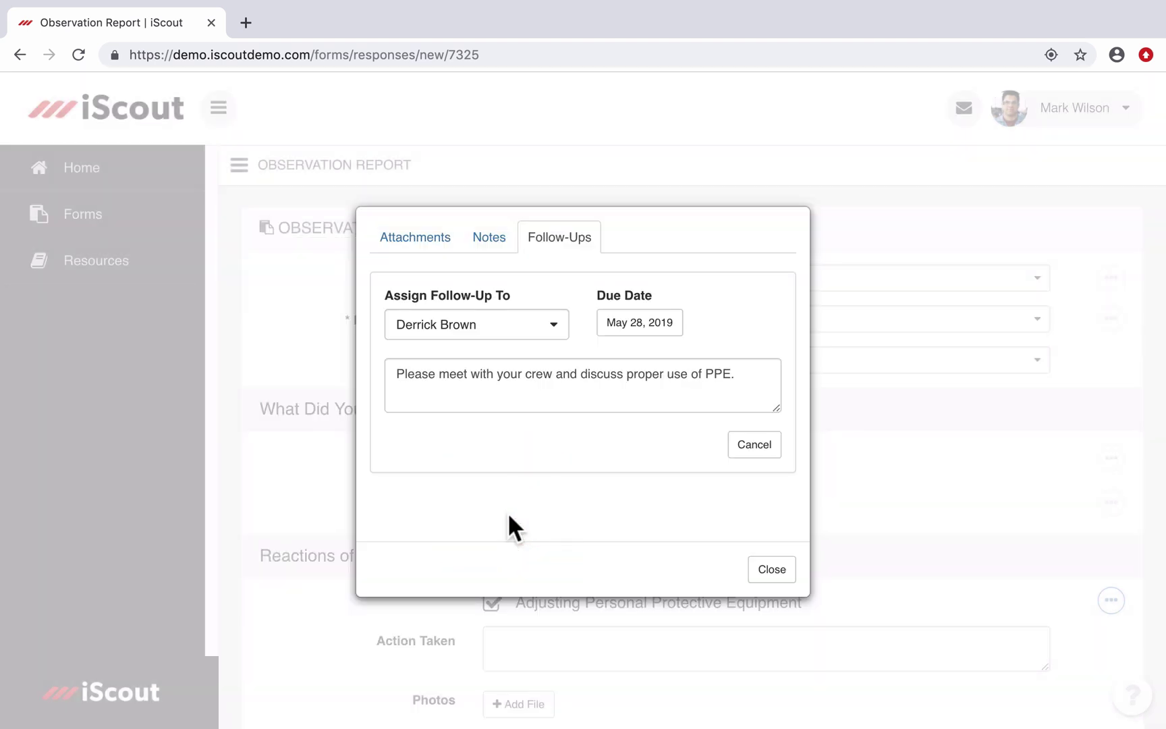
Step: Return to the report and submit the completed Observation Report
left_click(776, 572)
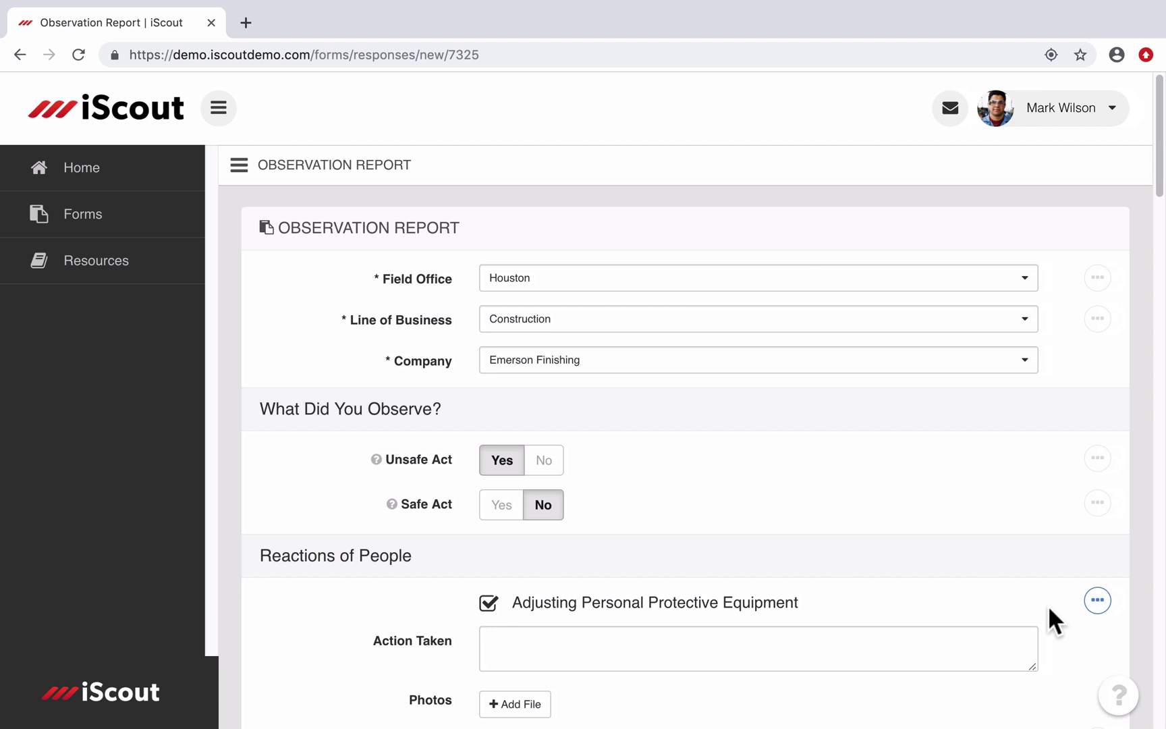
scroll(1050, 607, "down", 2)
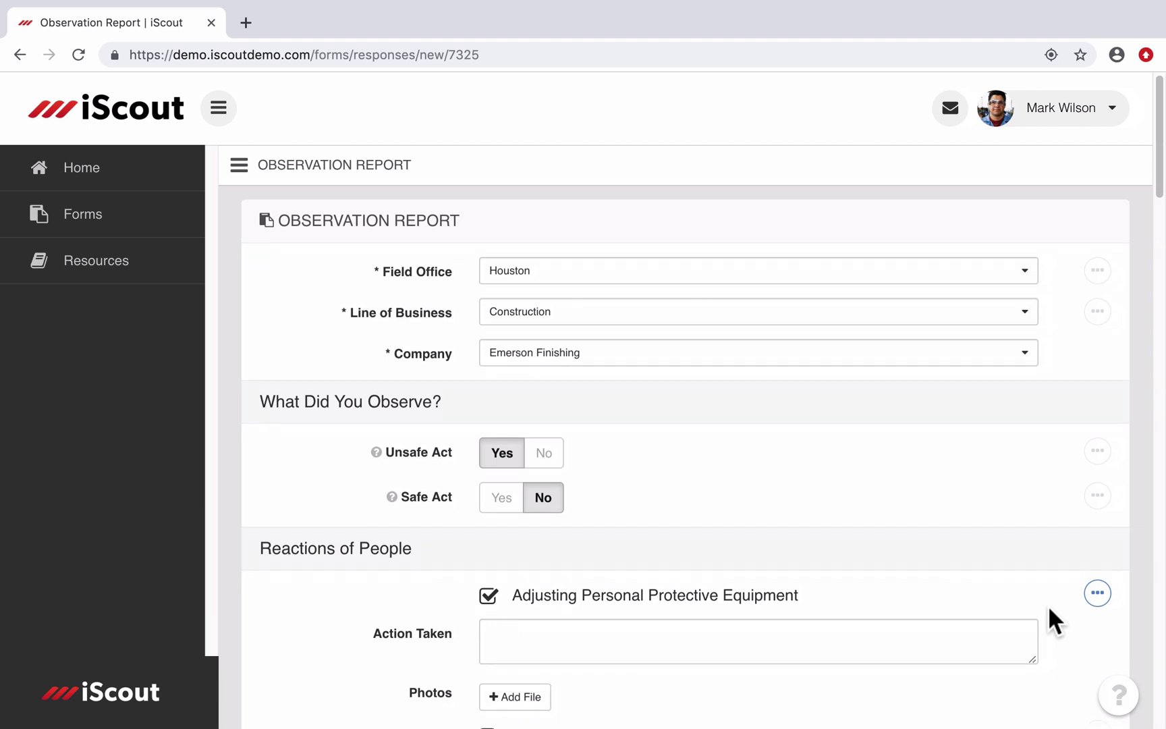
scroll(1048, 604, "down", 3)
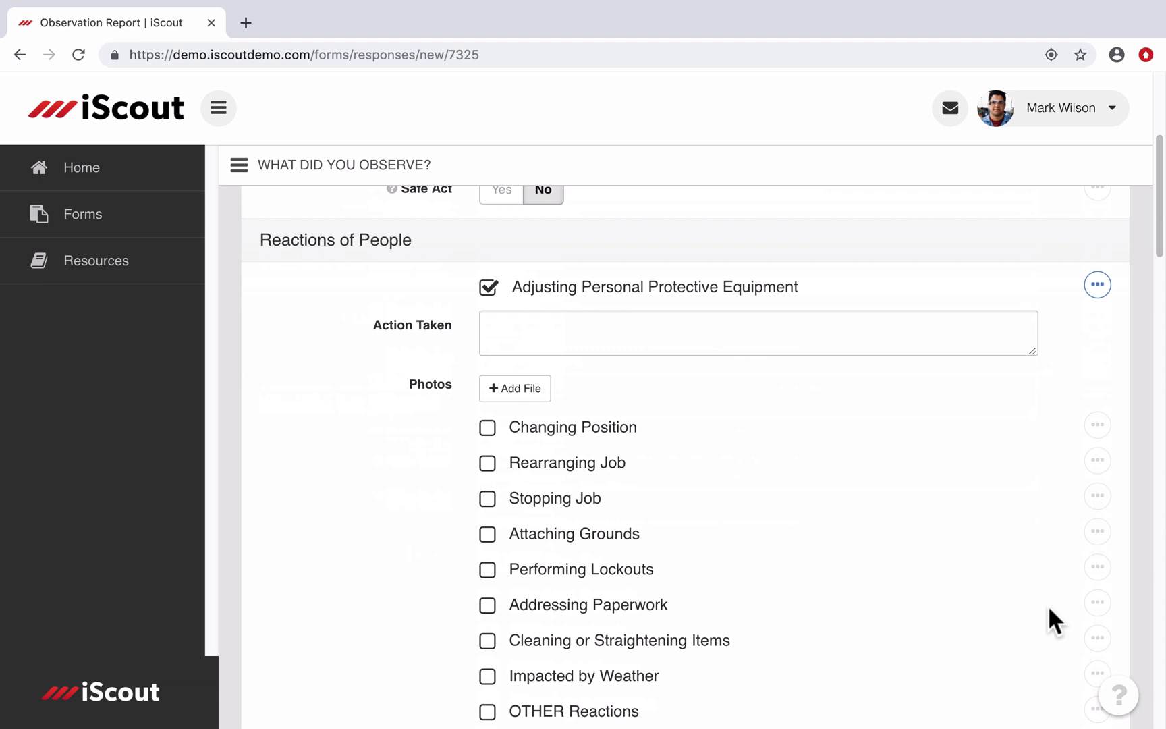
scroll(1049, 609, "down", 1)
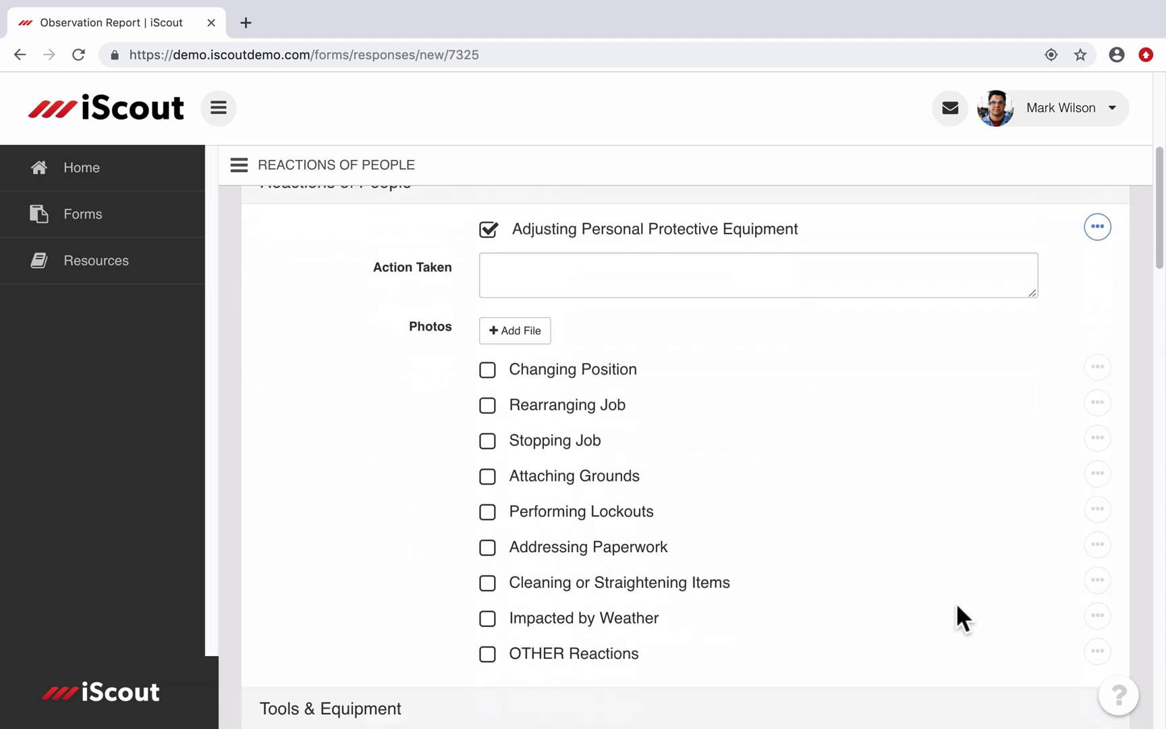
scroll(952, 601, "down", 20)
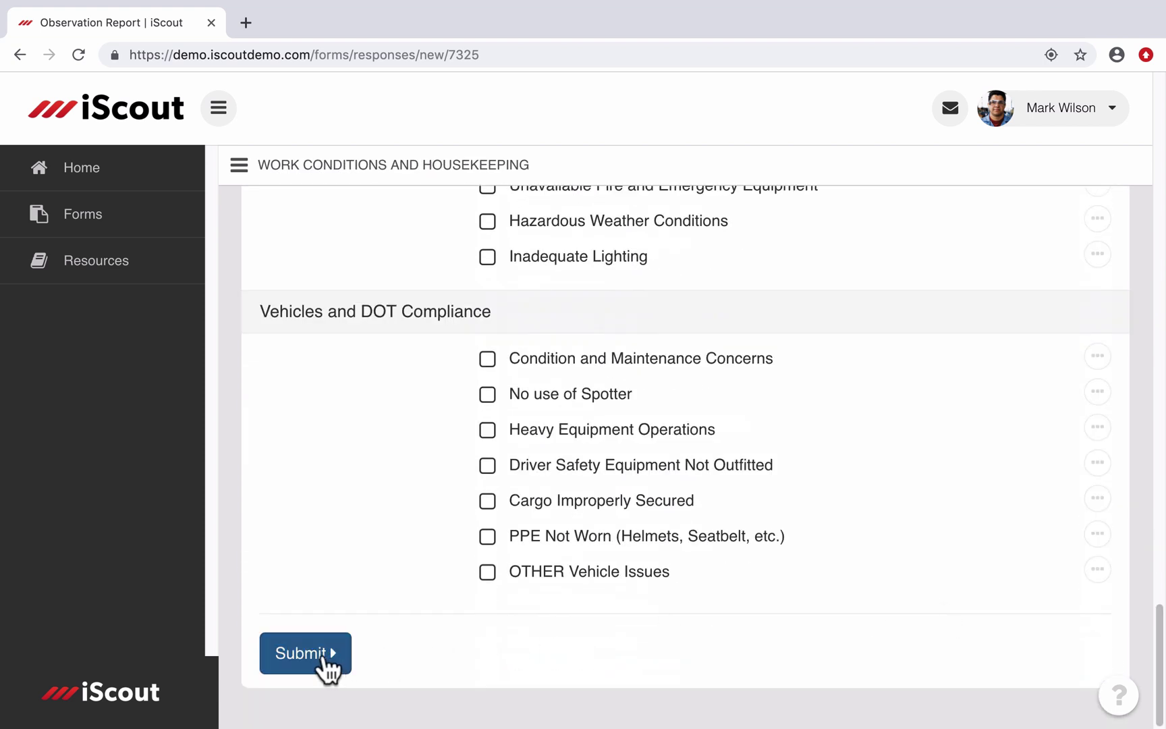
left_click(324, 655)
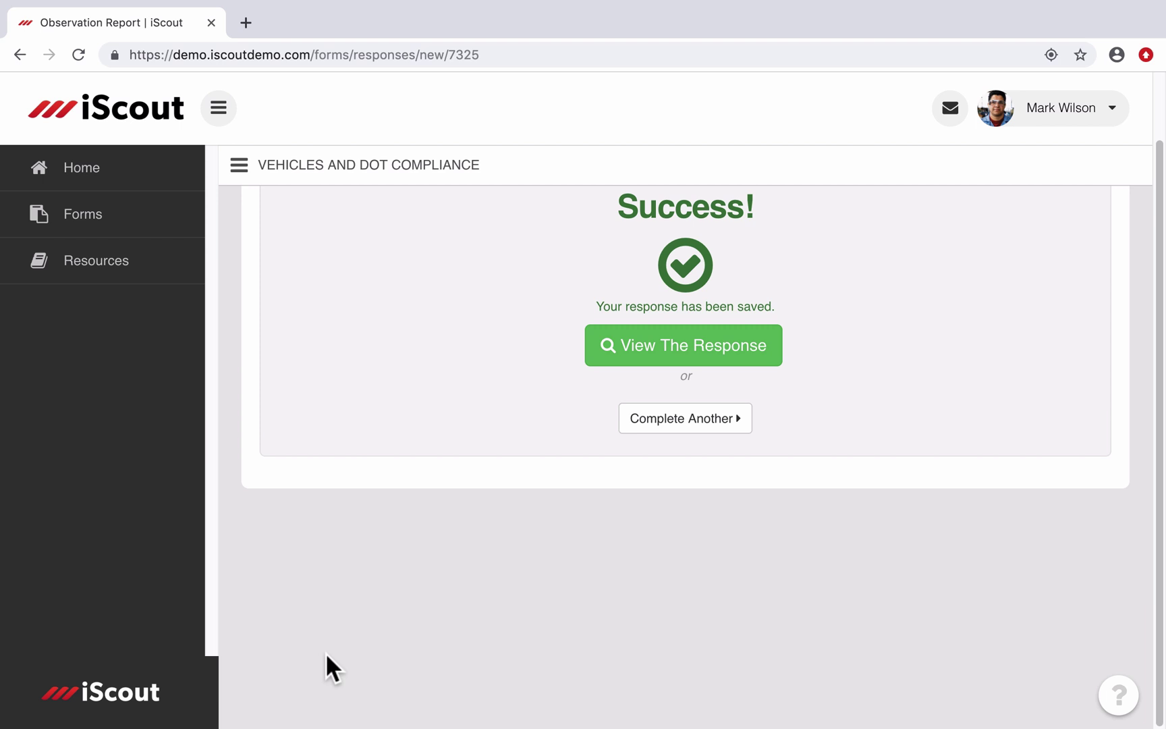
Step: Sign out, sign in as the assigned user, and go to the PPE follow-up task
key("super+bracketleft")
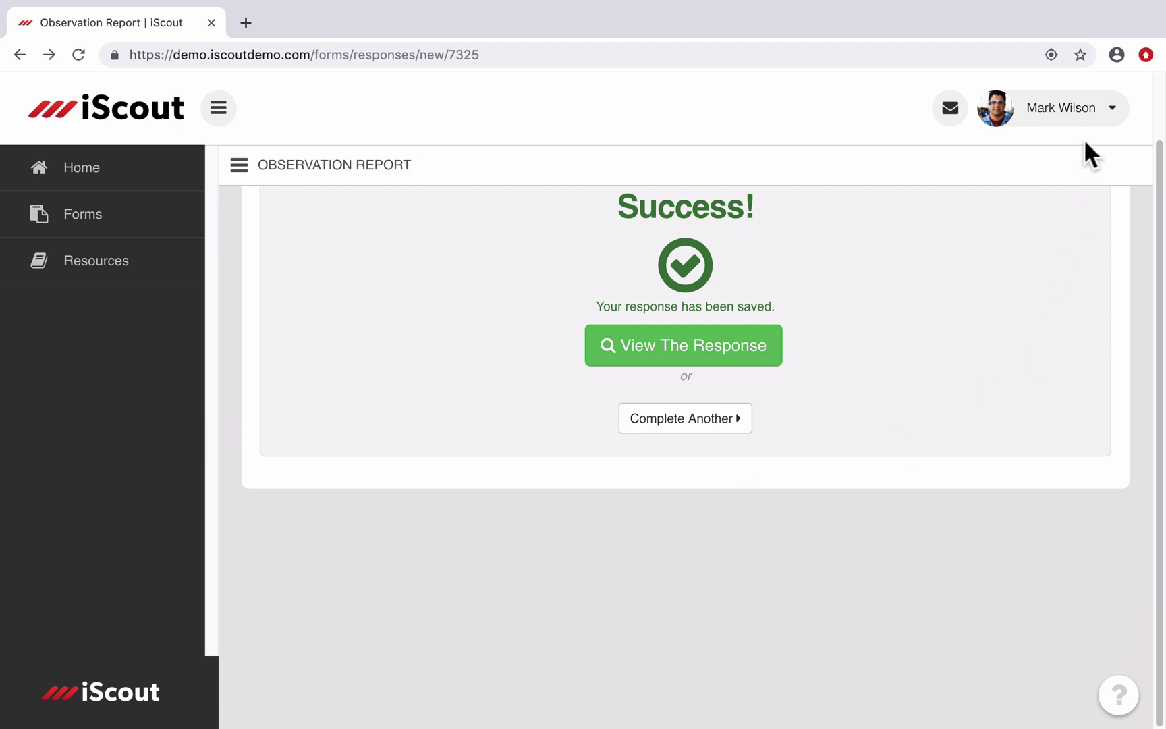
left_click(1088, 114)
left_click(1049, 208)
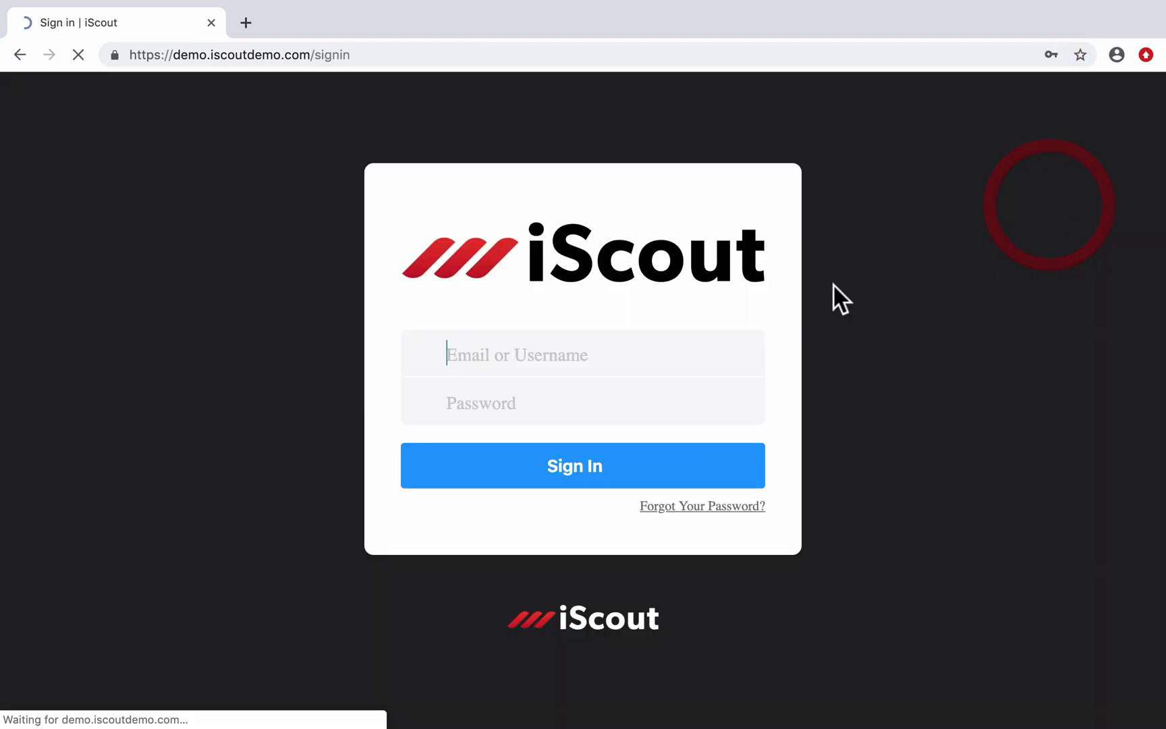
double_click(598, 357)
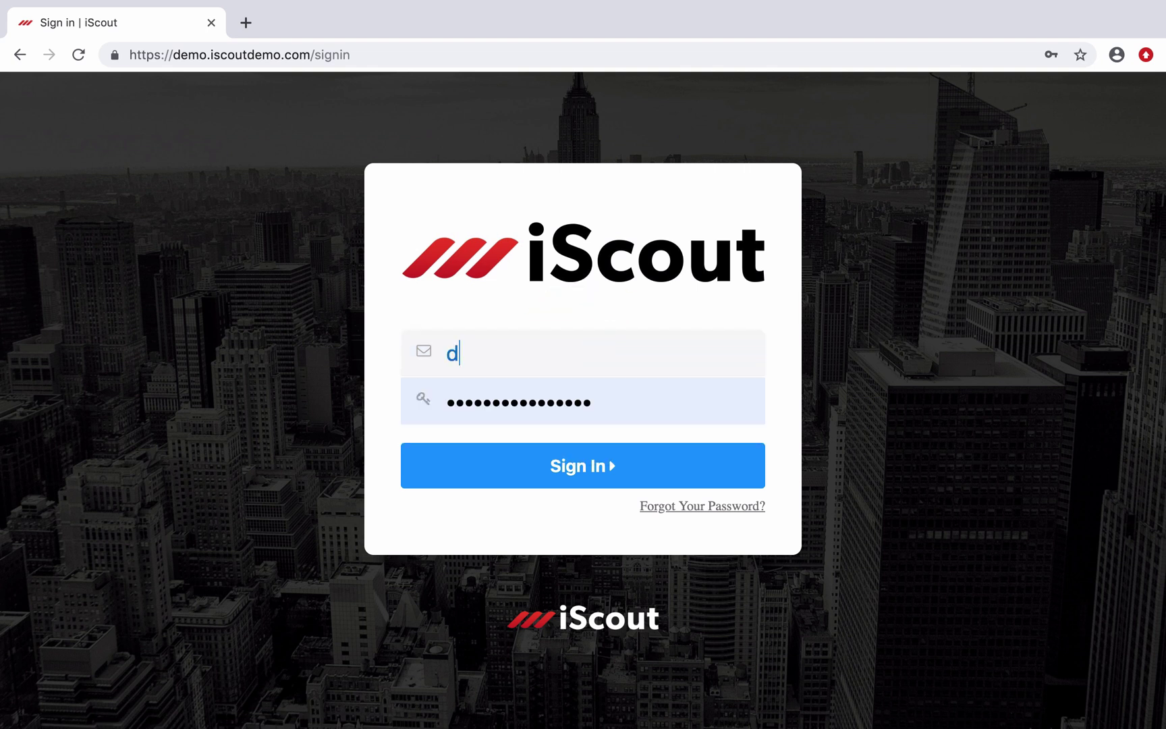
key("Tab")
type("password")
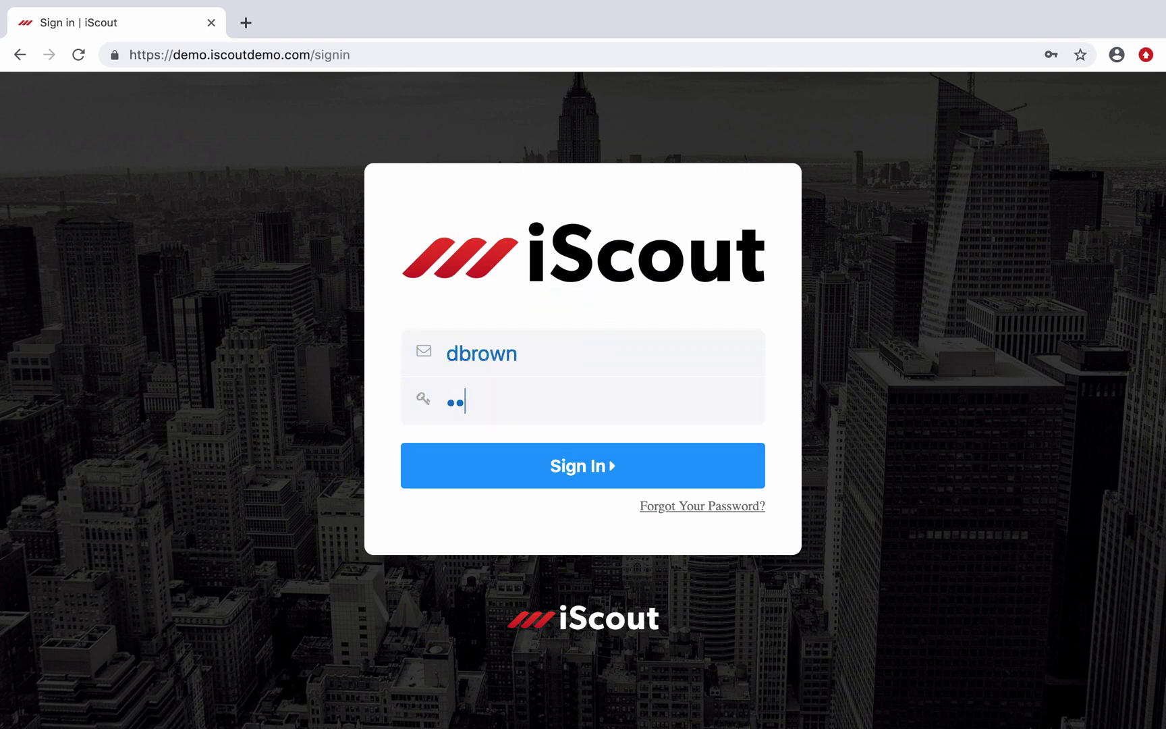
key("Return")
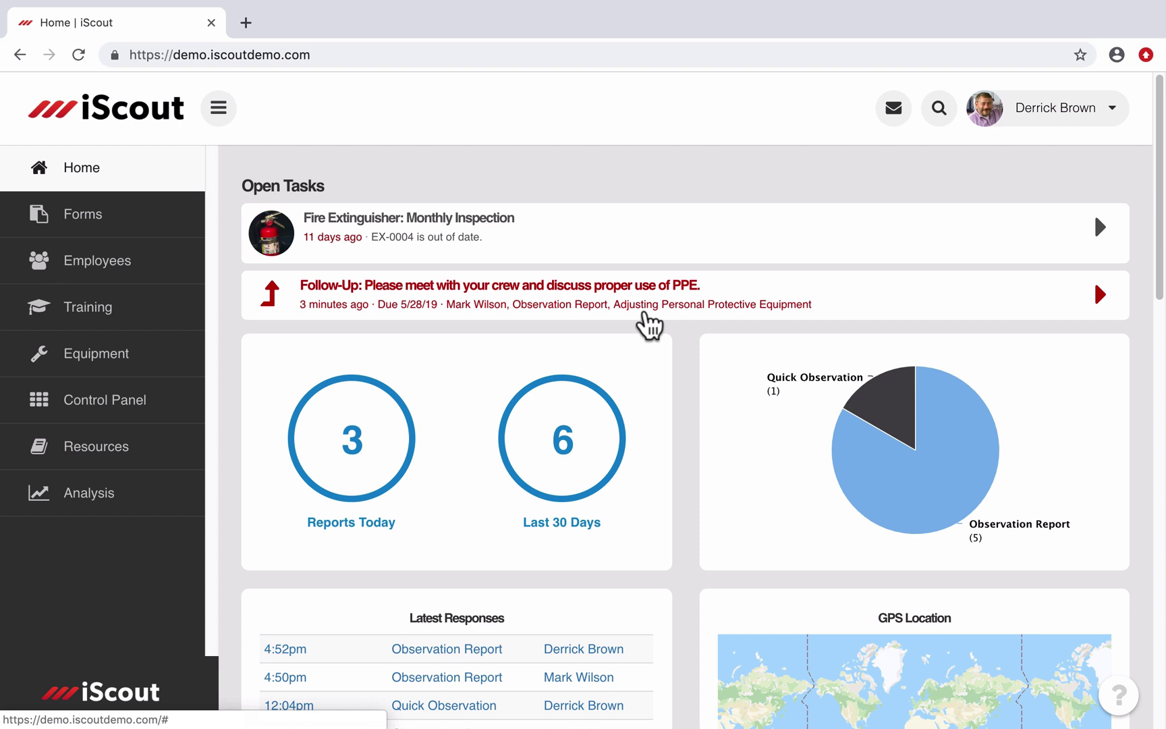
left_click(645, 314)
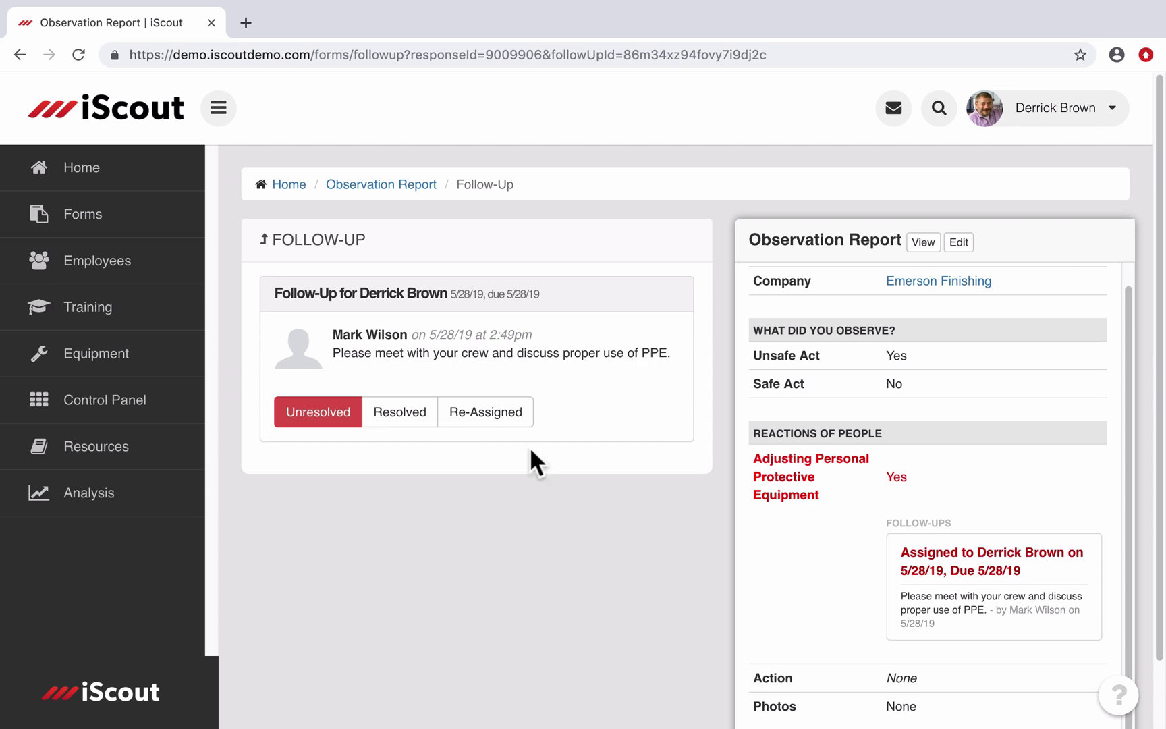
Step: Mark the follow-up Resolved with the message 'Met with crew and discussed proper us of PPE.'
left_click(395, 415)
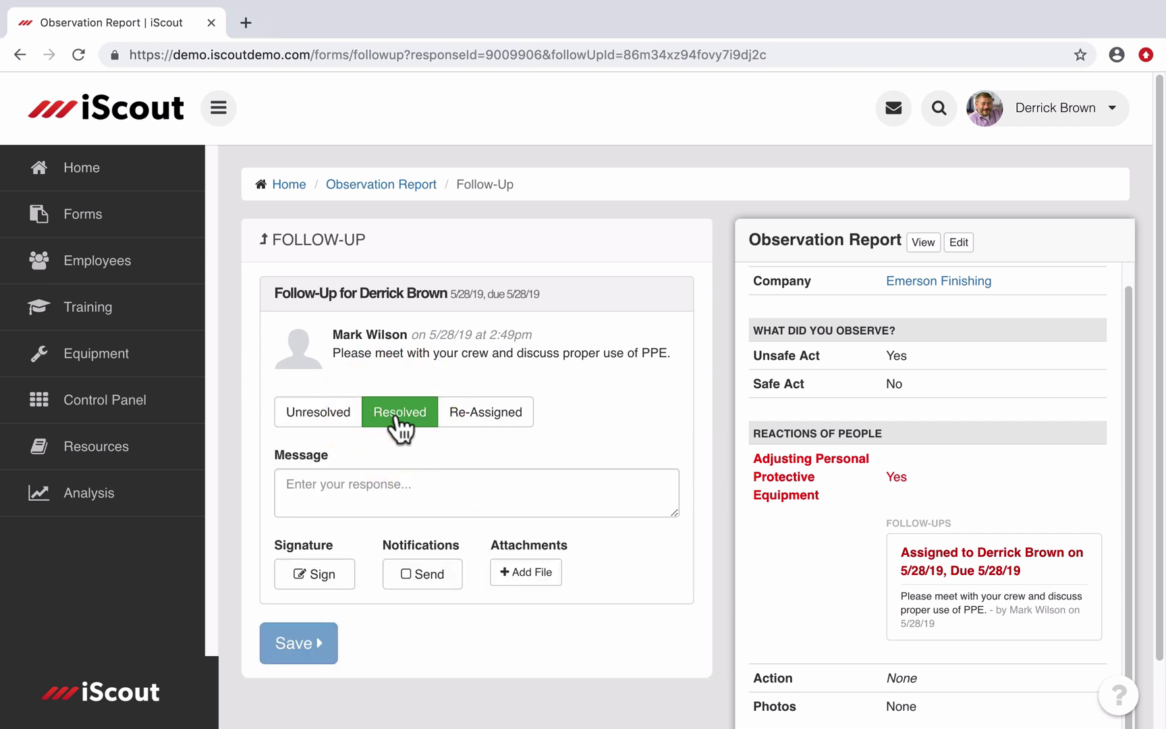
left_click(403, 480)
type("Met with crew and discussed proper us of PPE.")
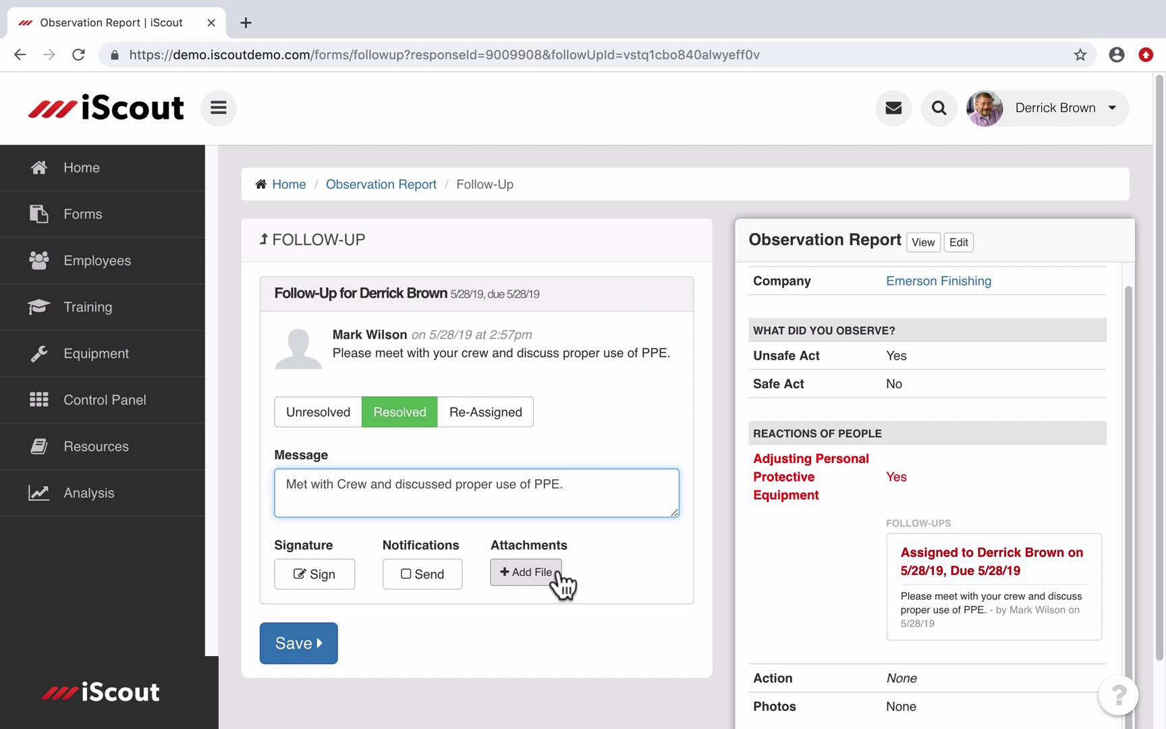
Step: Set the status back to Resolved, save the follow-up, and return to the Home page
left_click(485, 432)
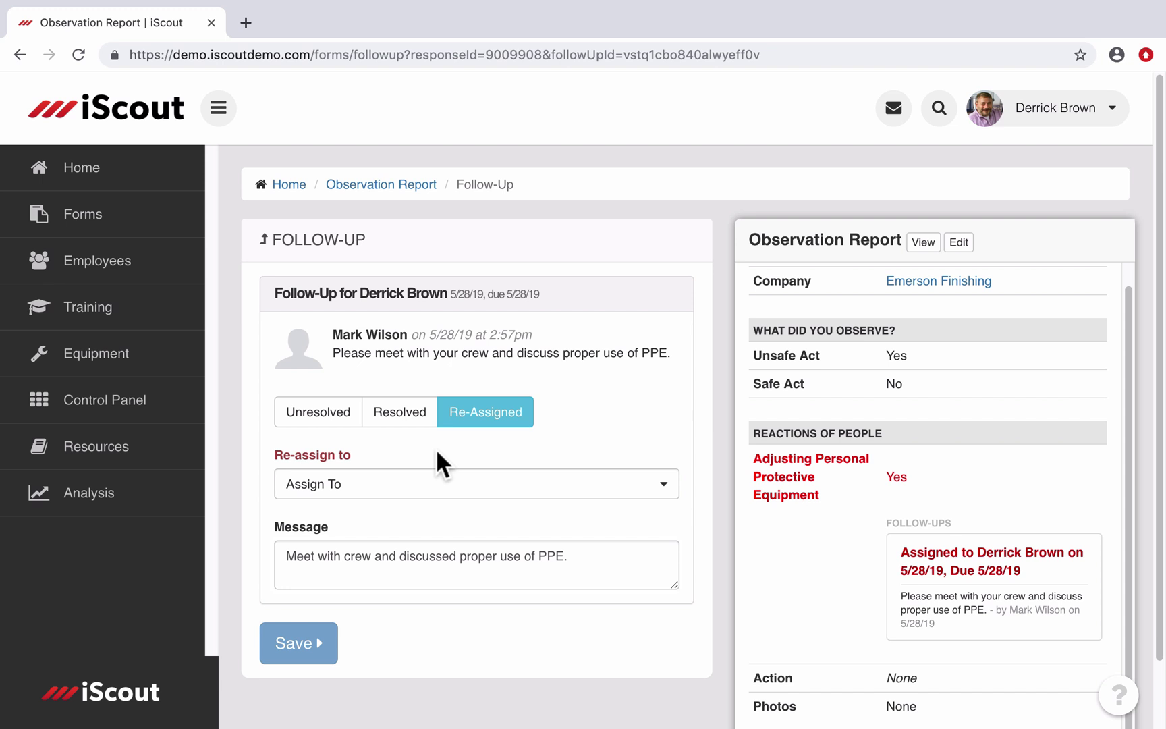
left_click(403, 410)
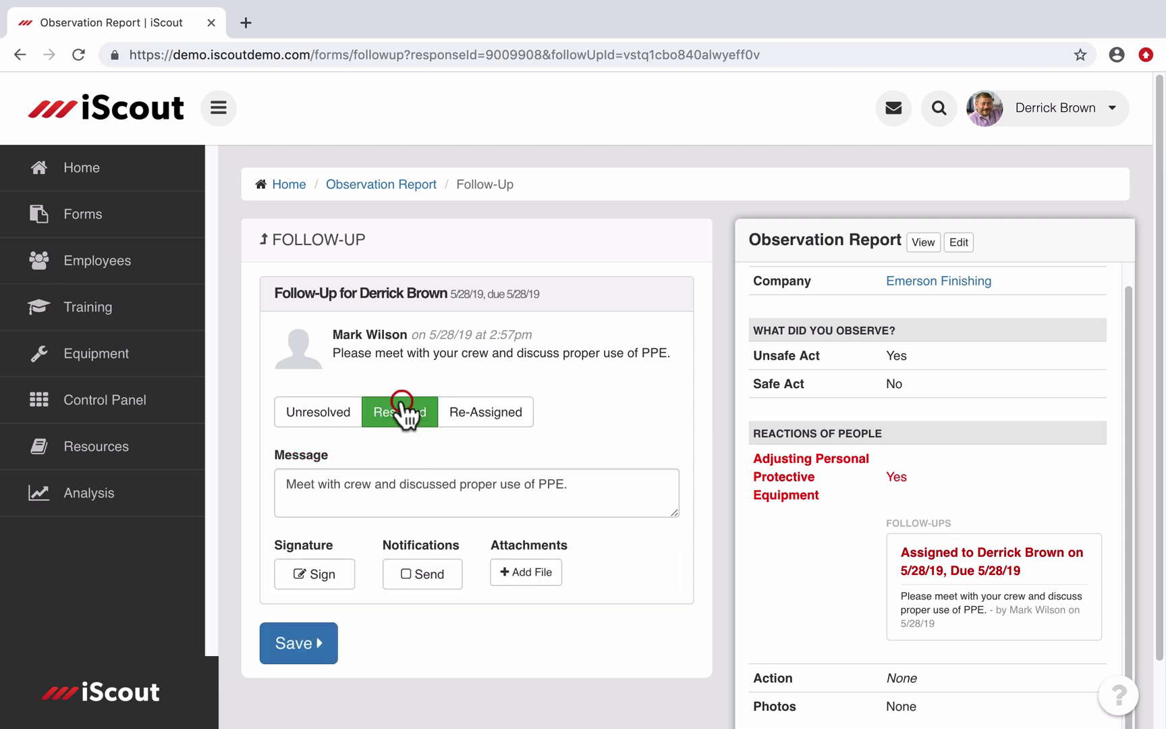
left_click(305, 643)
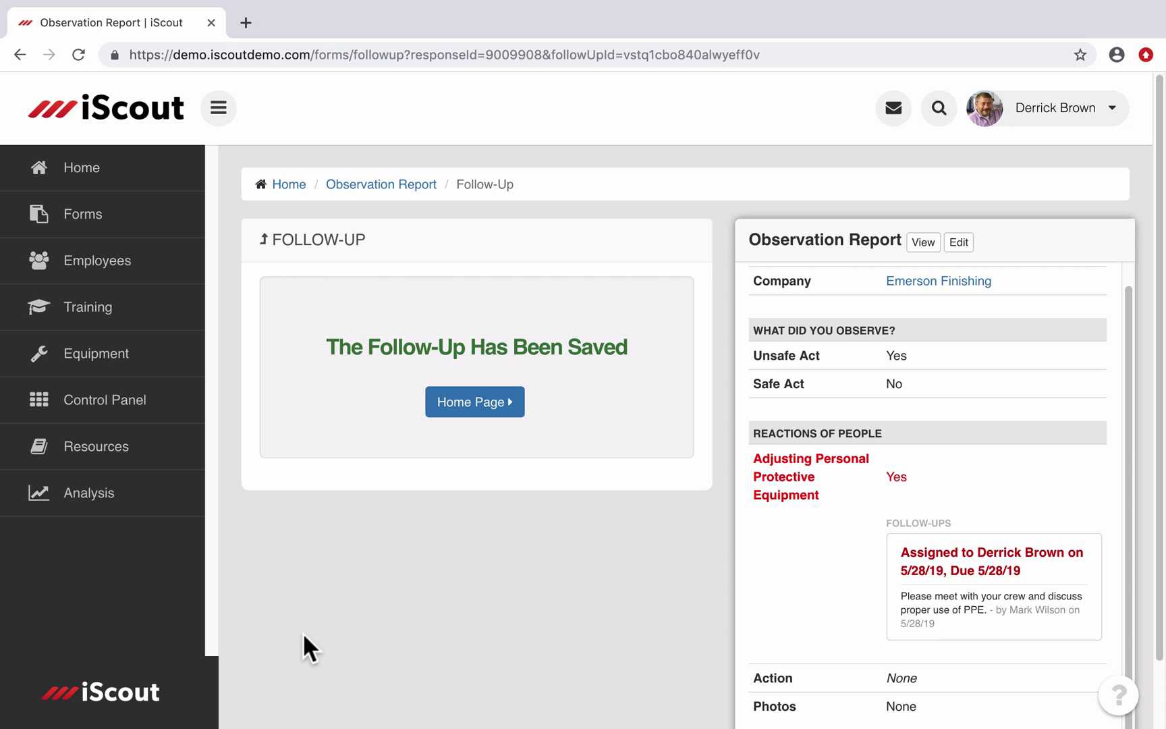
left_click(119, 167)
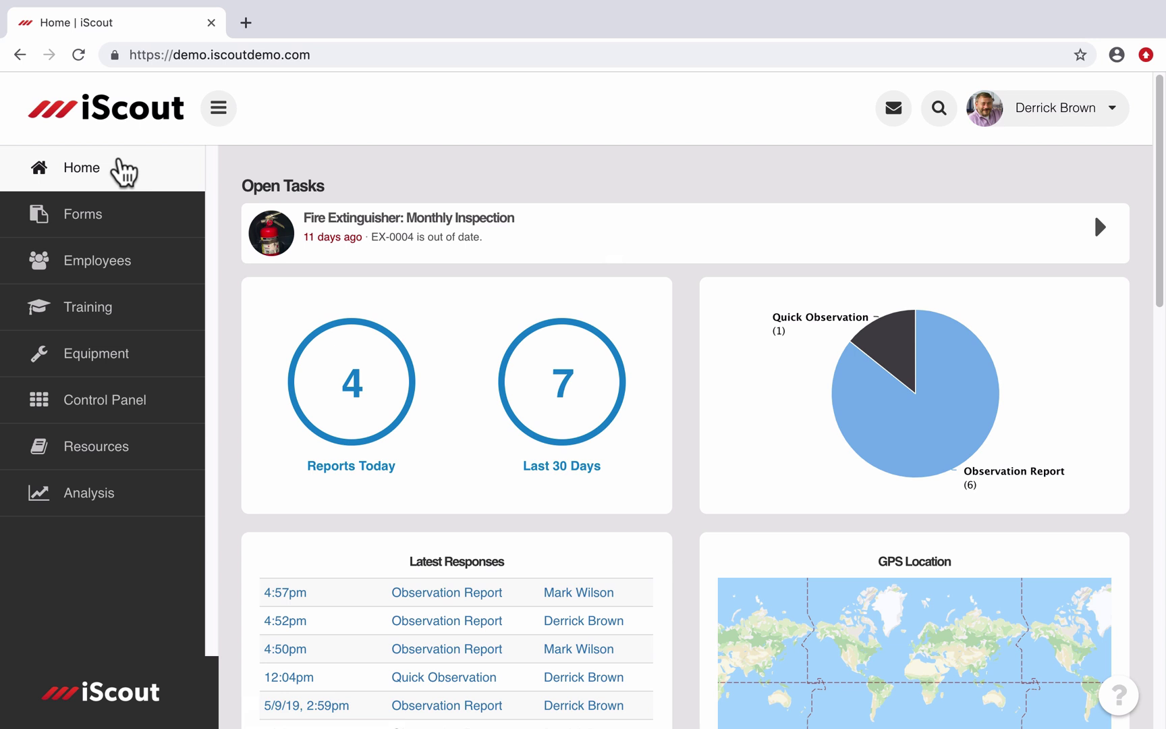
Step: Search Observation Report responses for the last 7 days and review the three results
left_click(108, 234)
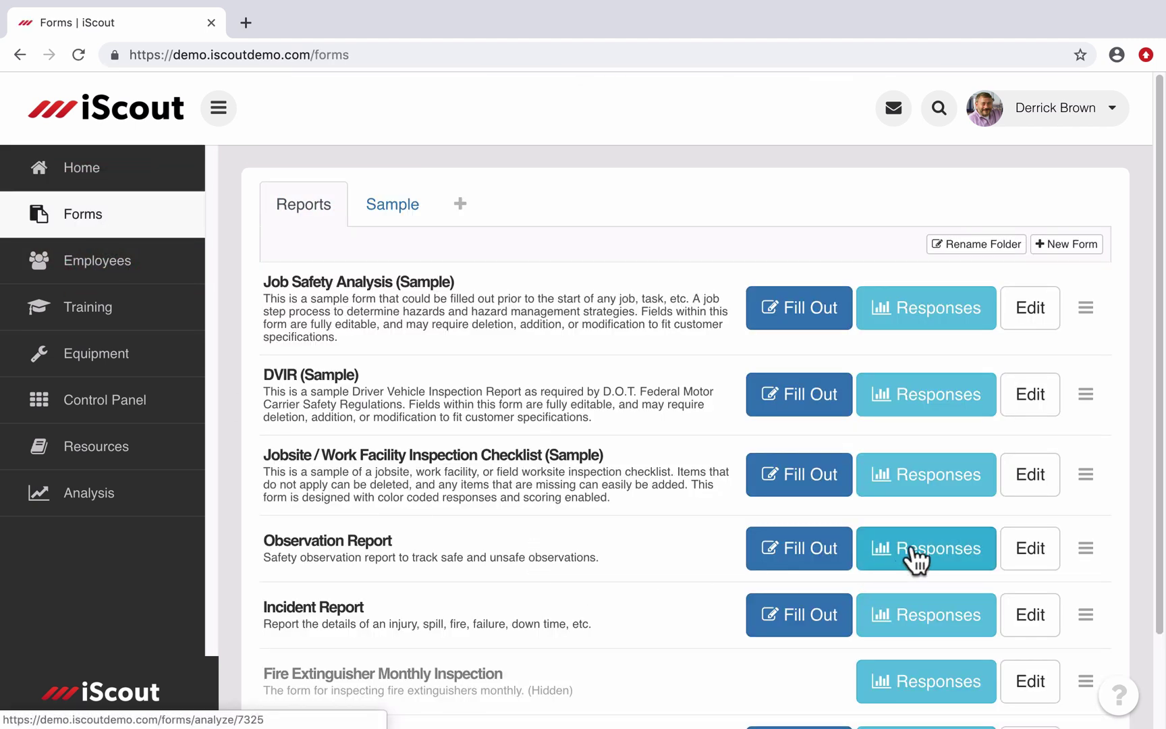
left_click(915, 558)
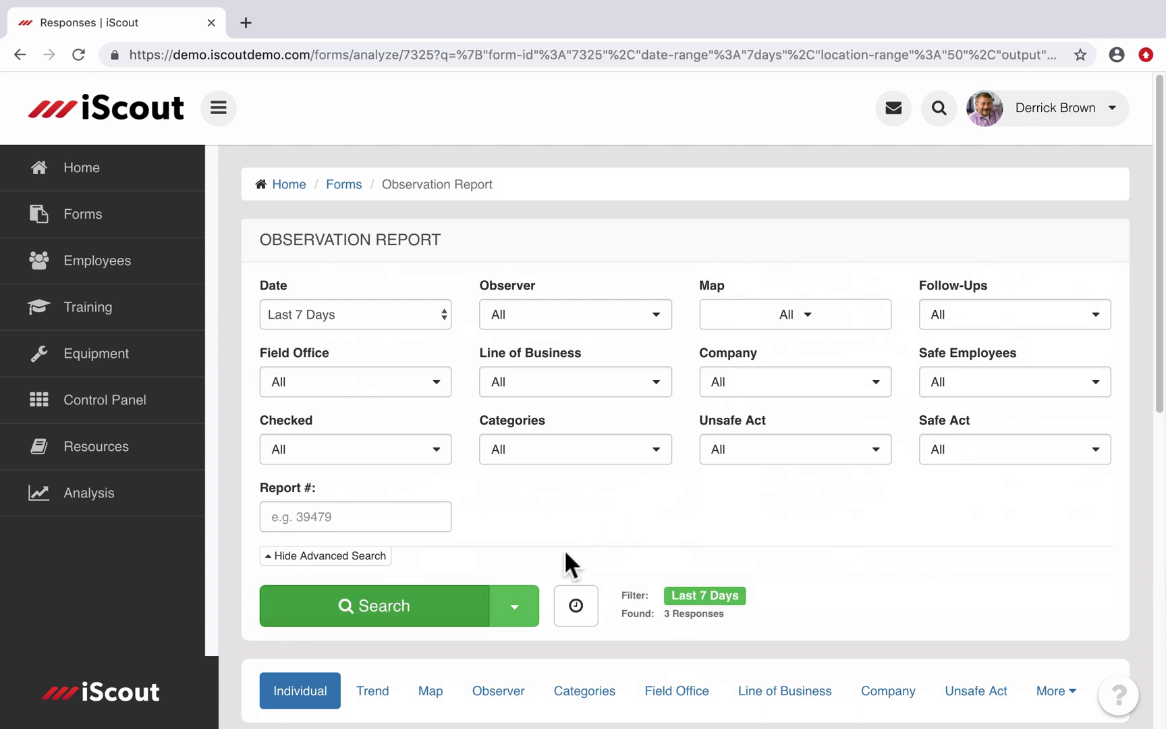
left_click(381, 606)
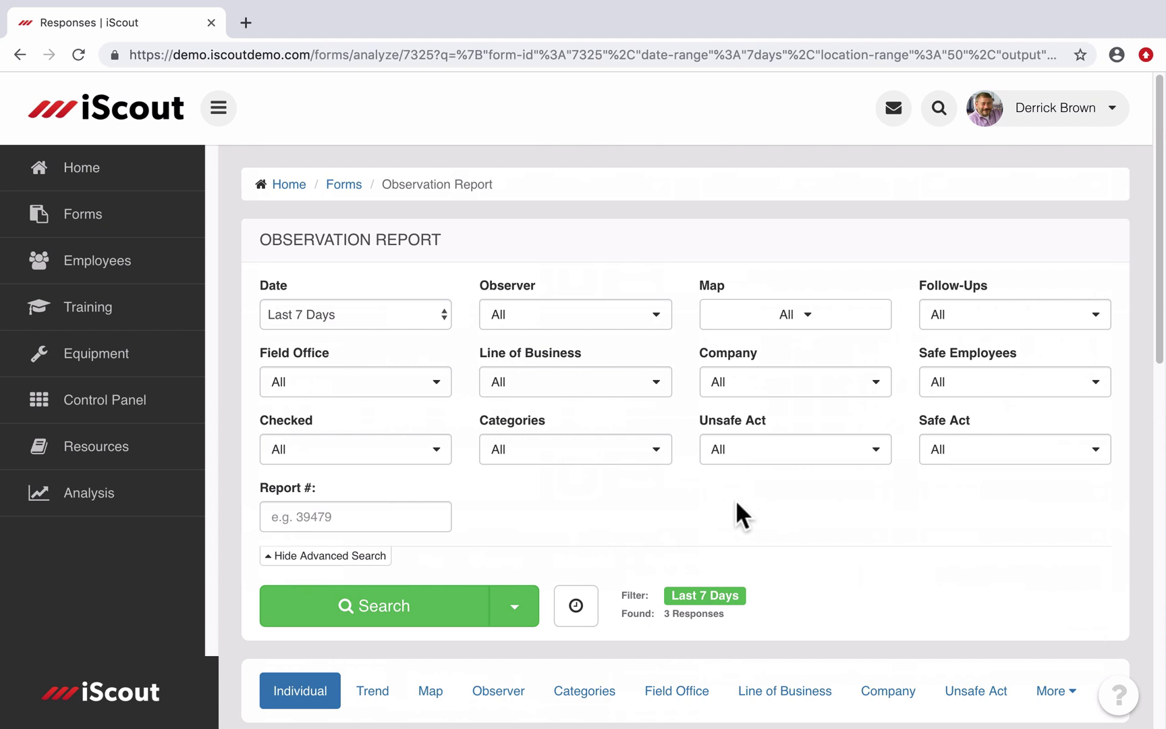
scroll(737, 502, "down", 7)
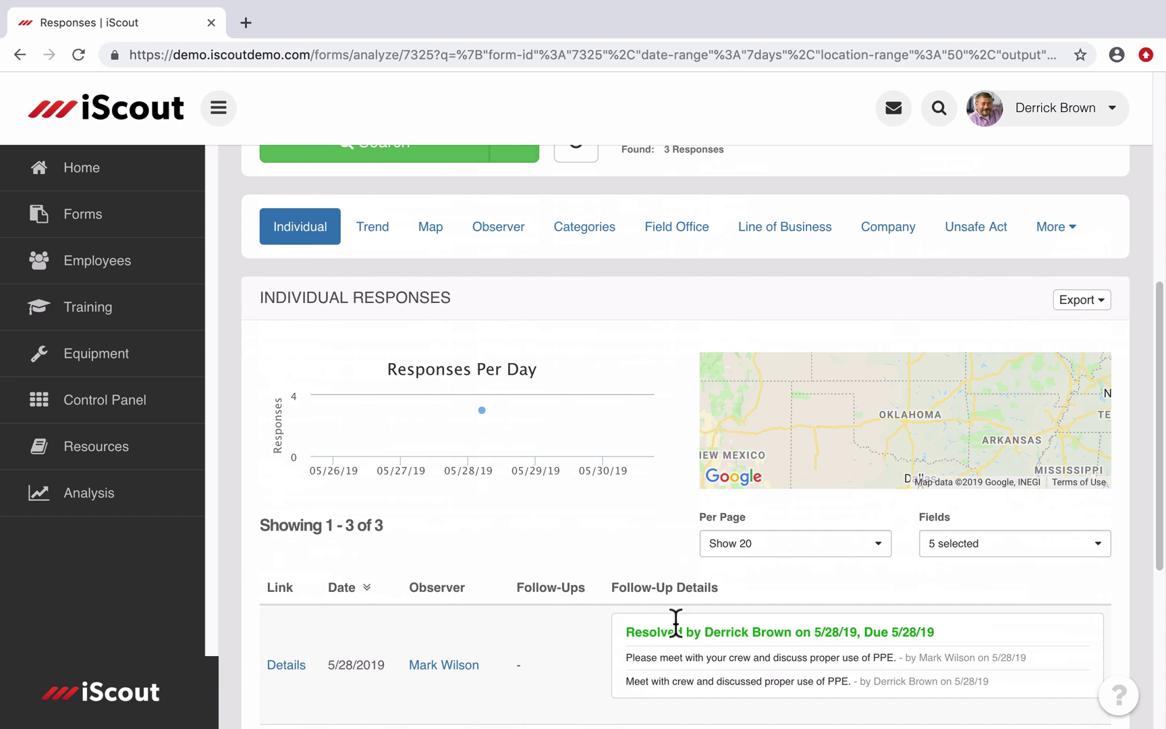
scroll(586, 540, "up", 1)
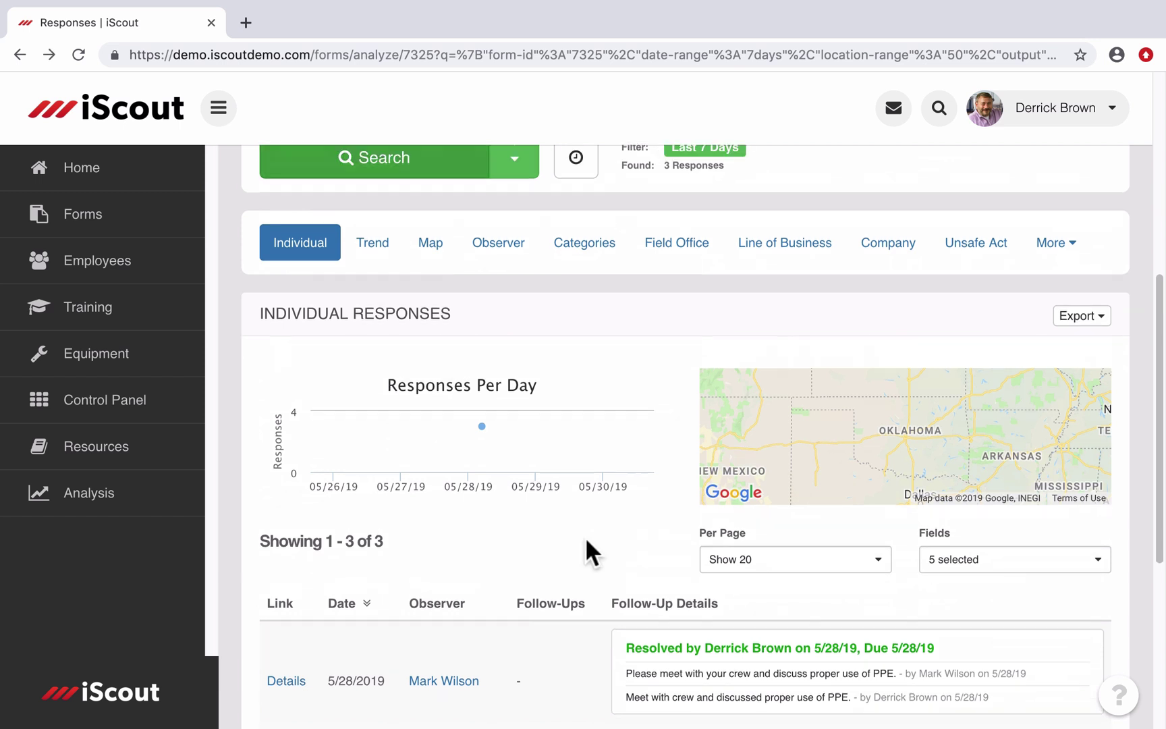
Step: Inspect the first response's resolved PPE follow-up and history, then go back to the search filters
left_click(287, 682)
scroll(553, 513, "down", 6)
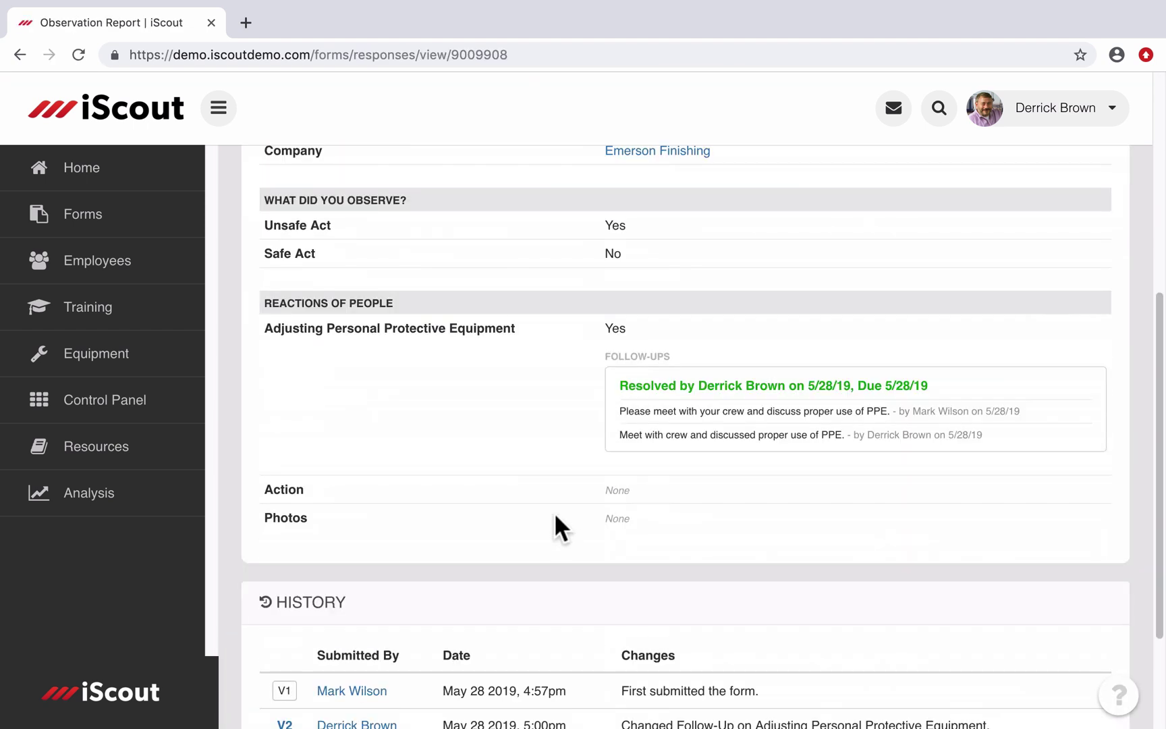
scroll(507, 417, "up", 1)
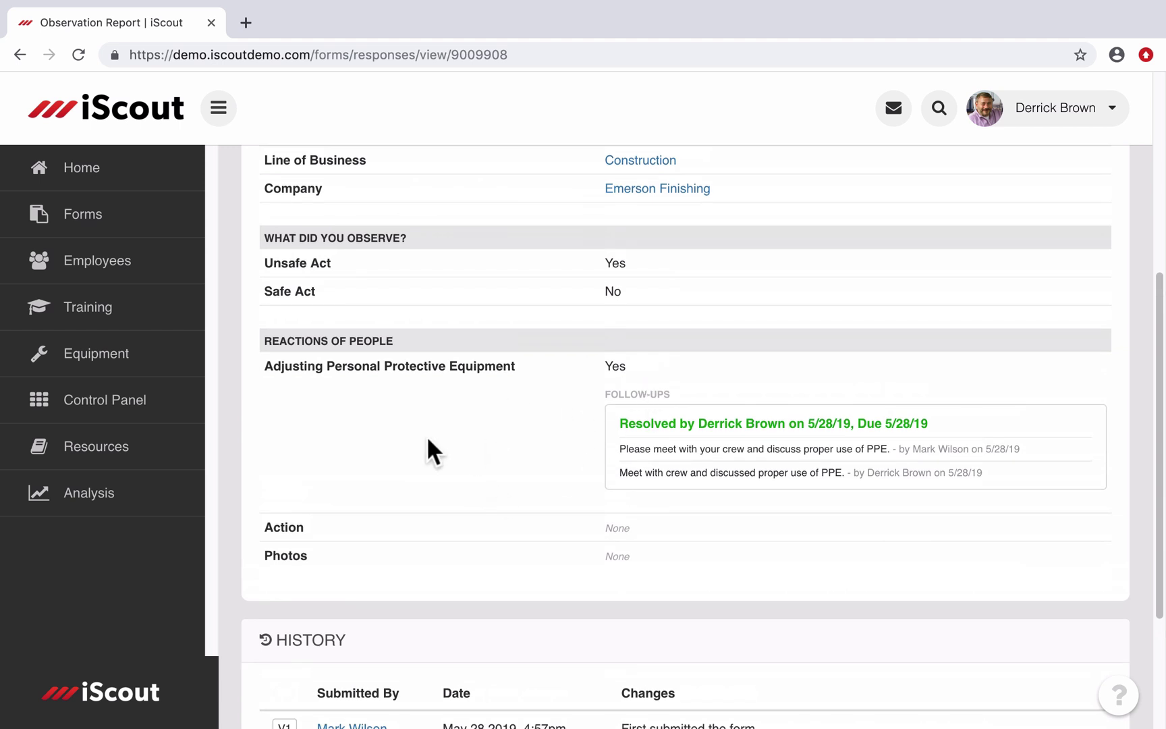
scroll(428, 439, "down", 2)
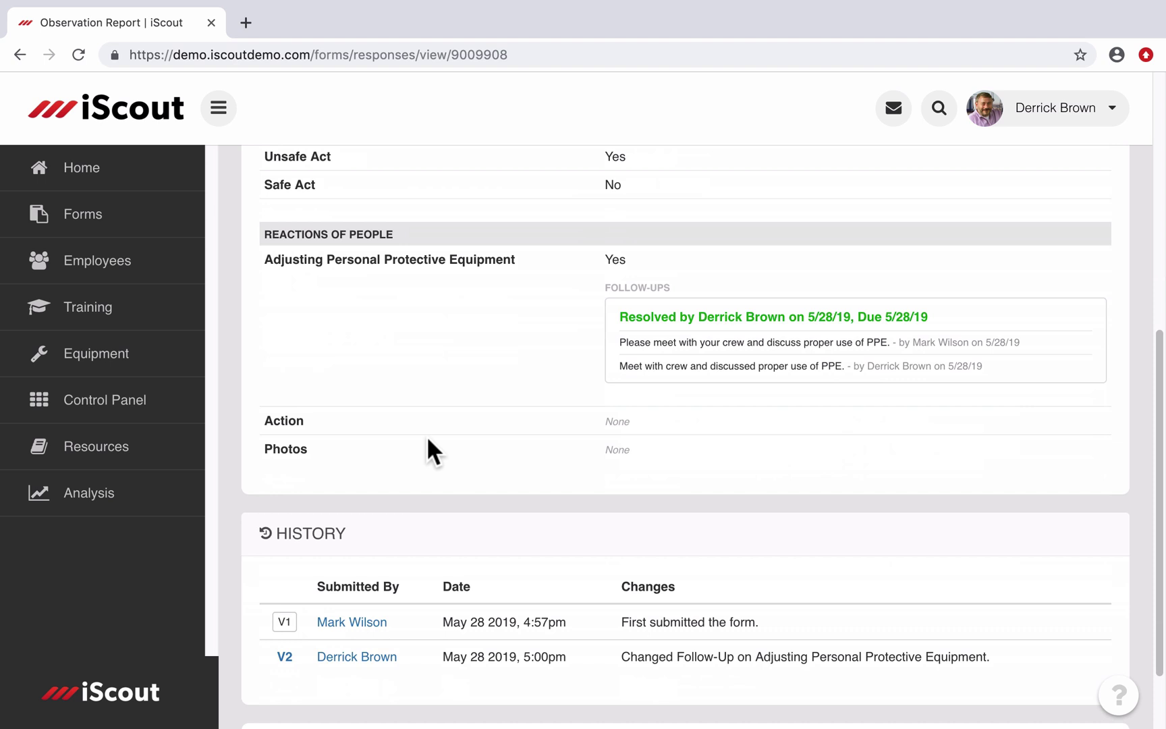
scroll(489, 409, "down", 1)
scroll(489, 409, "up", 10)
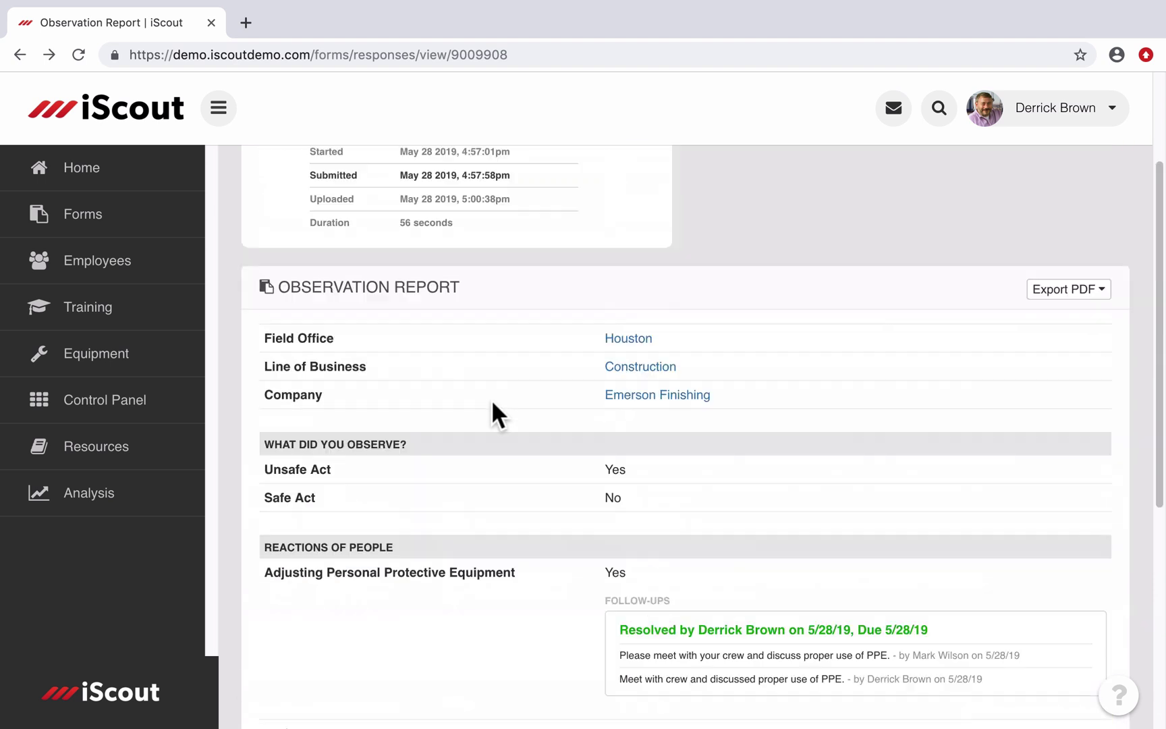
left_click(421, 189)
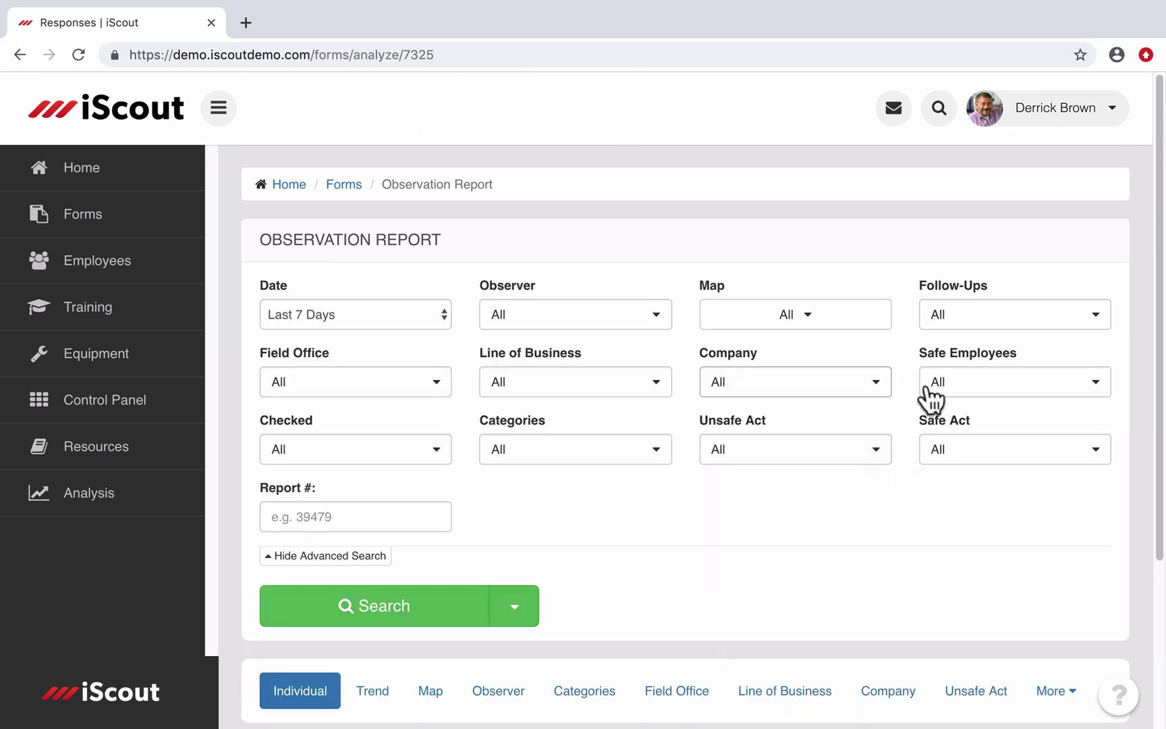
Step: Show the Follow-Ups filter choices: All, Open, Closed, Any Follow-Ups and Overdue
left_click(1044, 325)
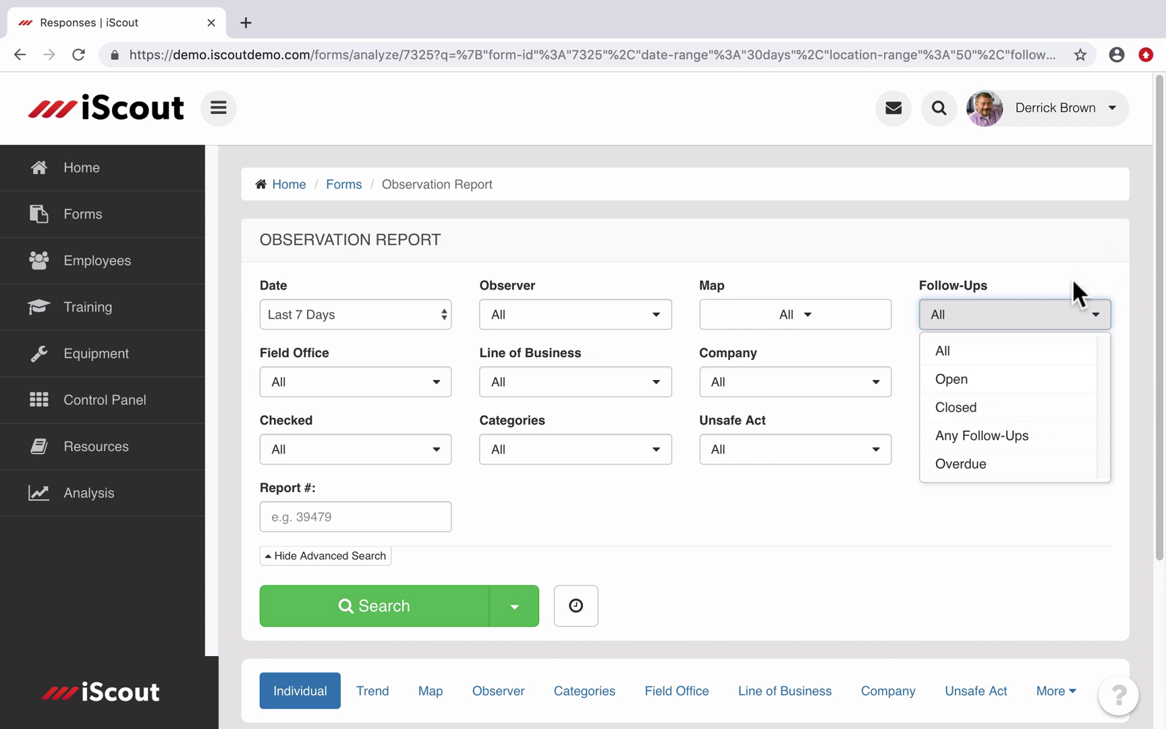
Step: Change your Assigned Follow-Ups notification setting from Off to Email and iPhone
left_click(1111, 109)
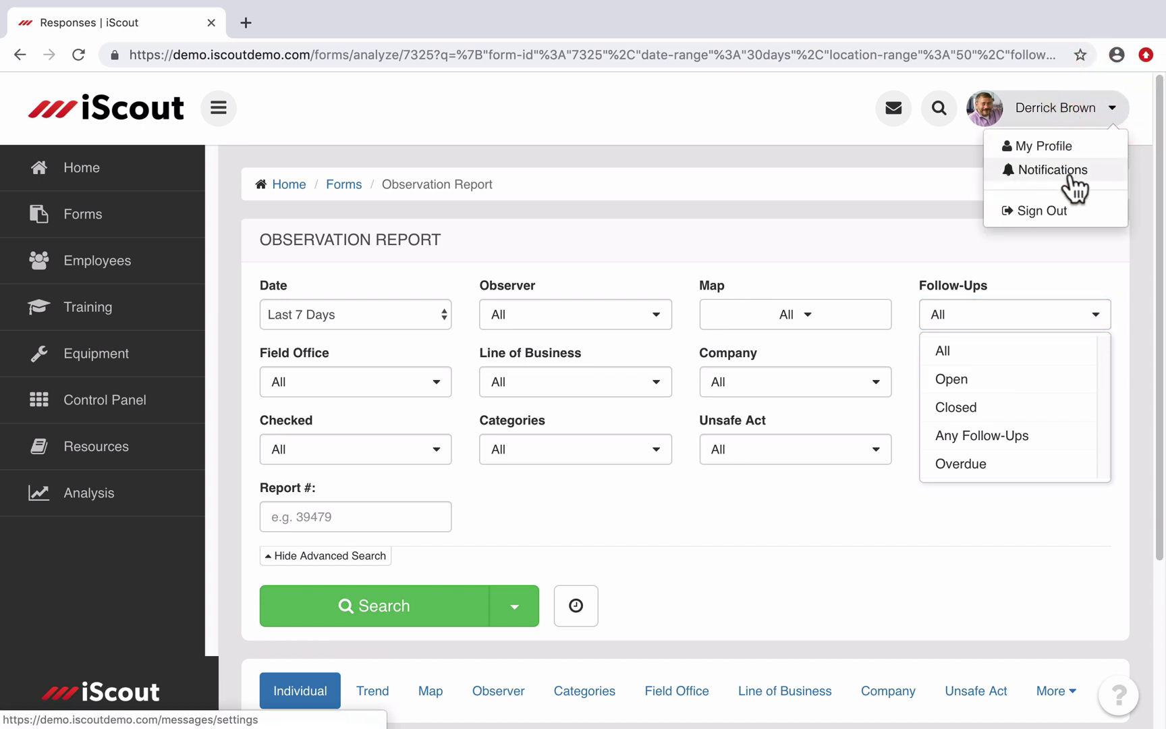
left_click(1070, 173)
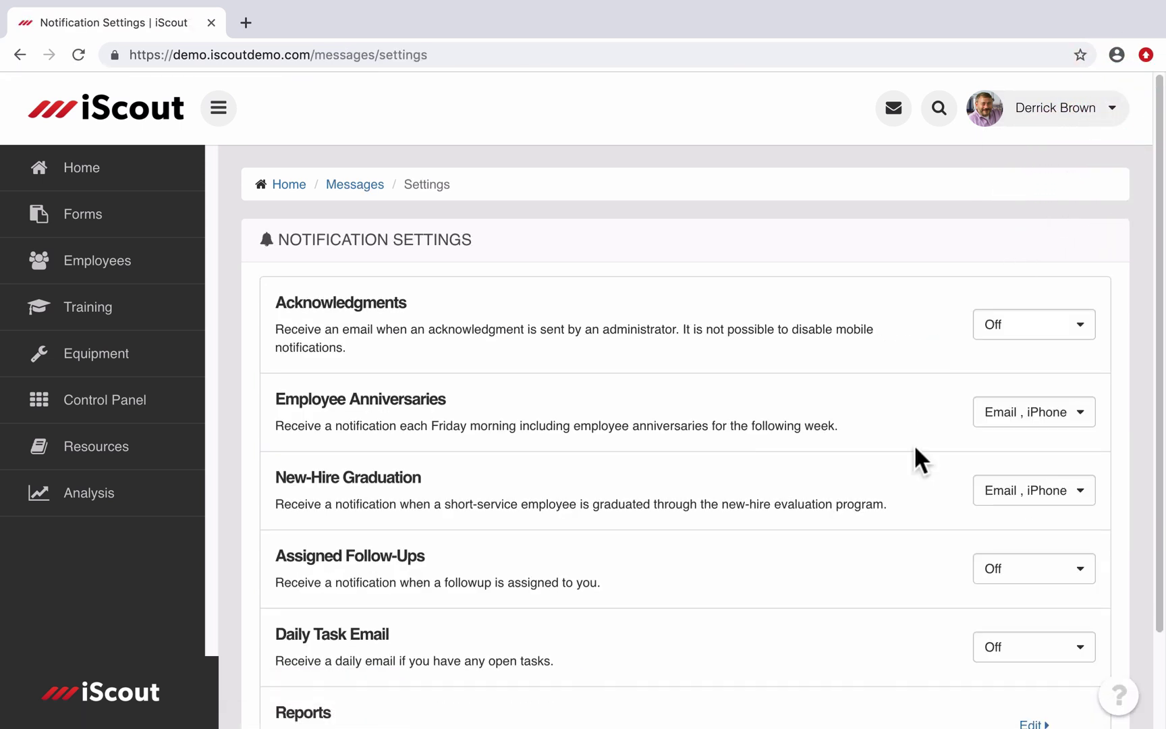
left_click(1069, 579)
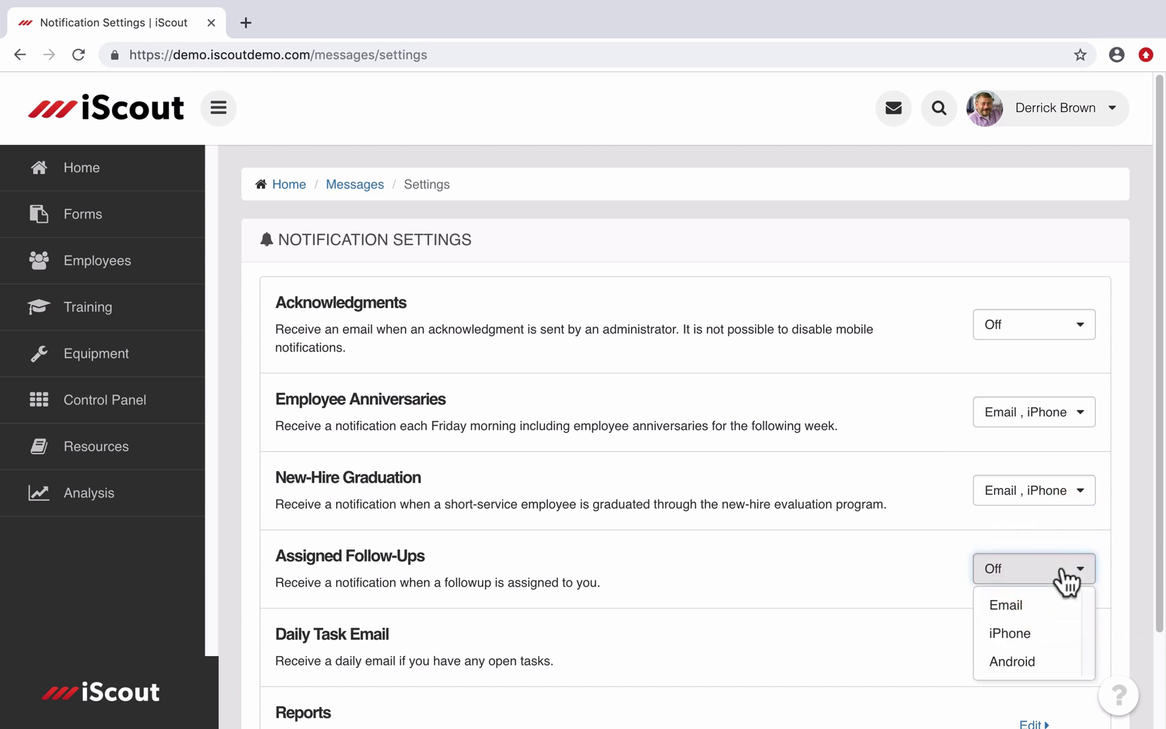
left_click(1032, 606)
left_click(1047, 570)
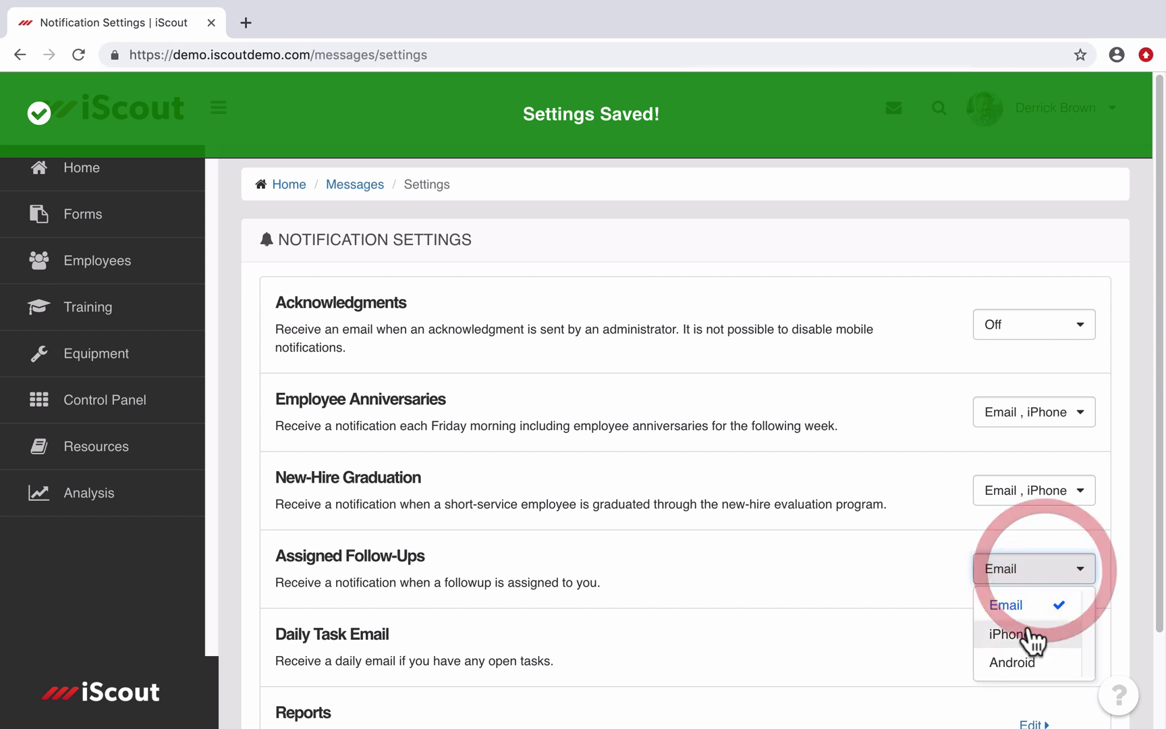
left_click(1031, 627)
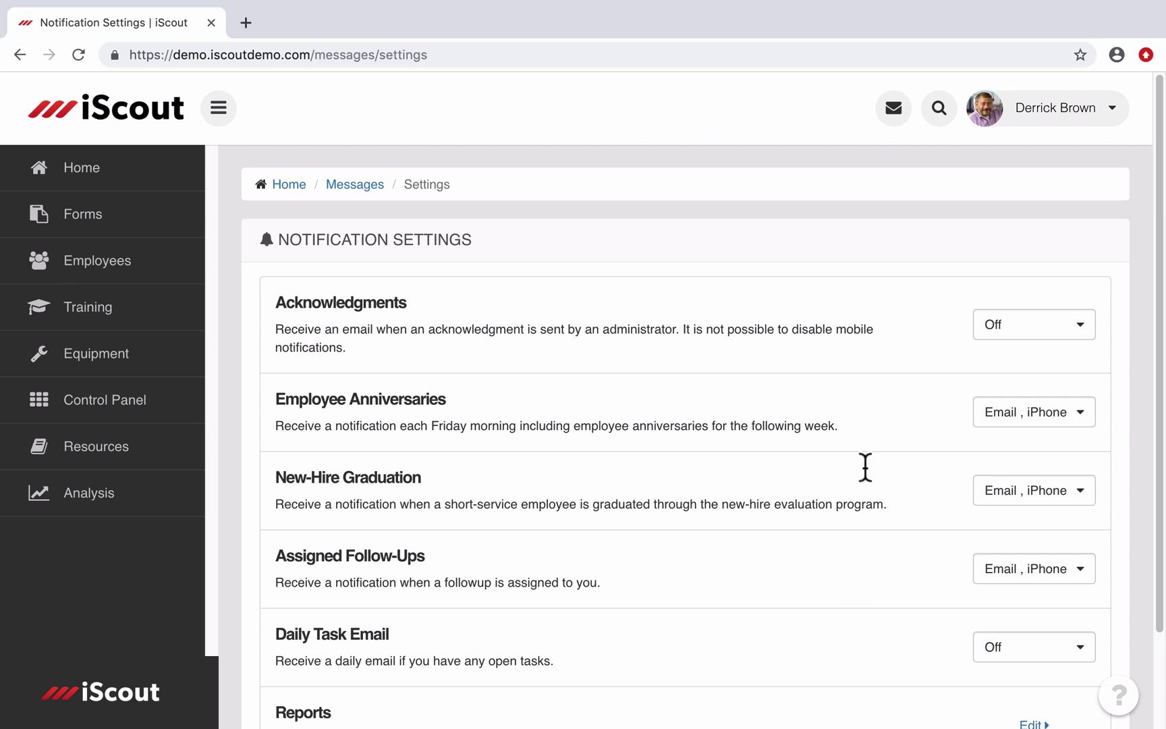
Step: Search for the observing employee by name and open their profile
left_click(939, 110)
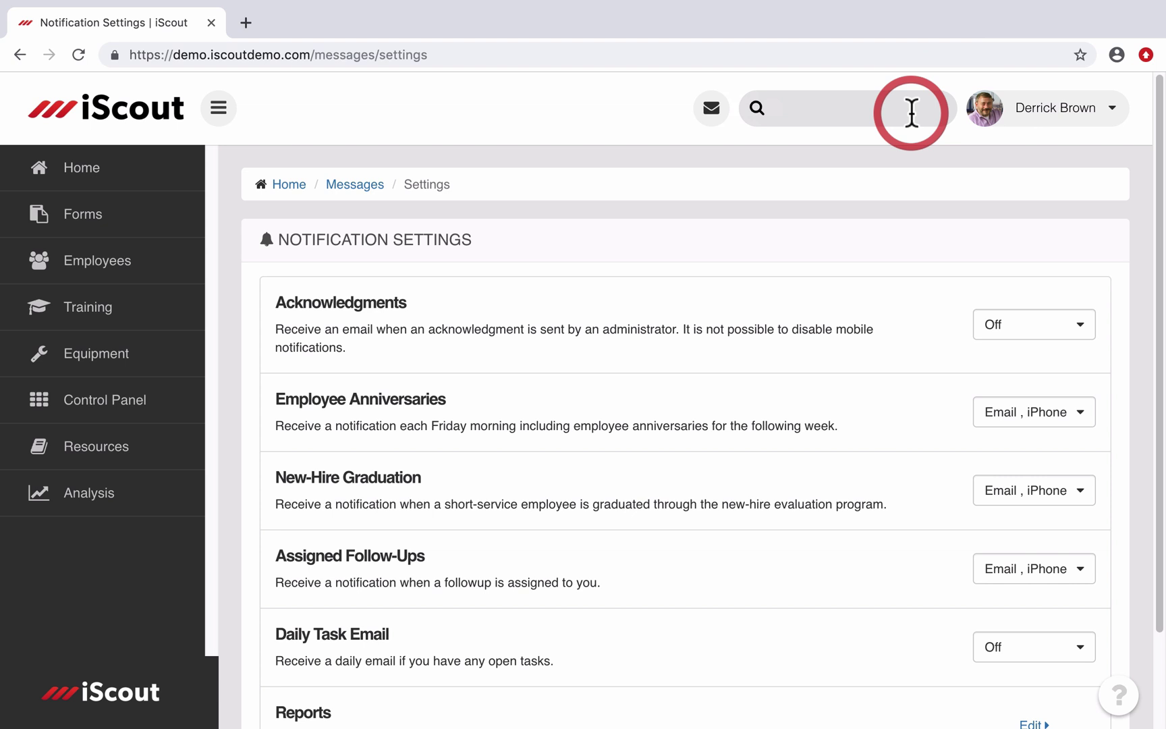
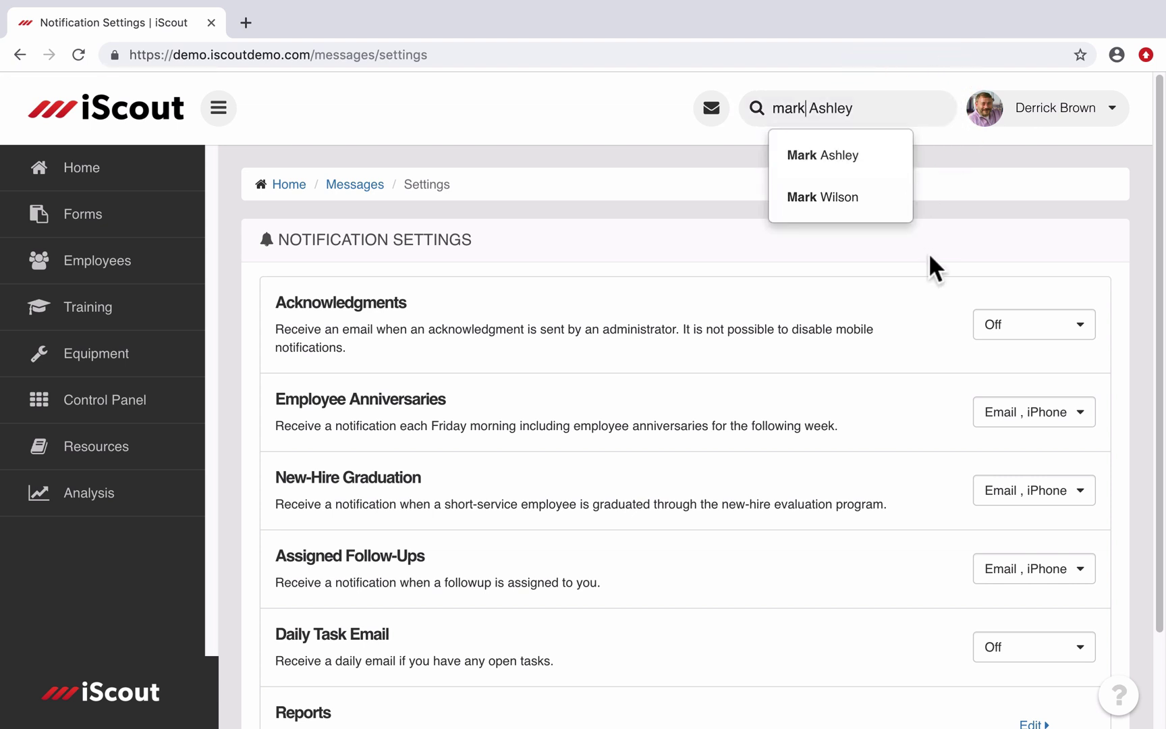
left_click(872, 199)
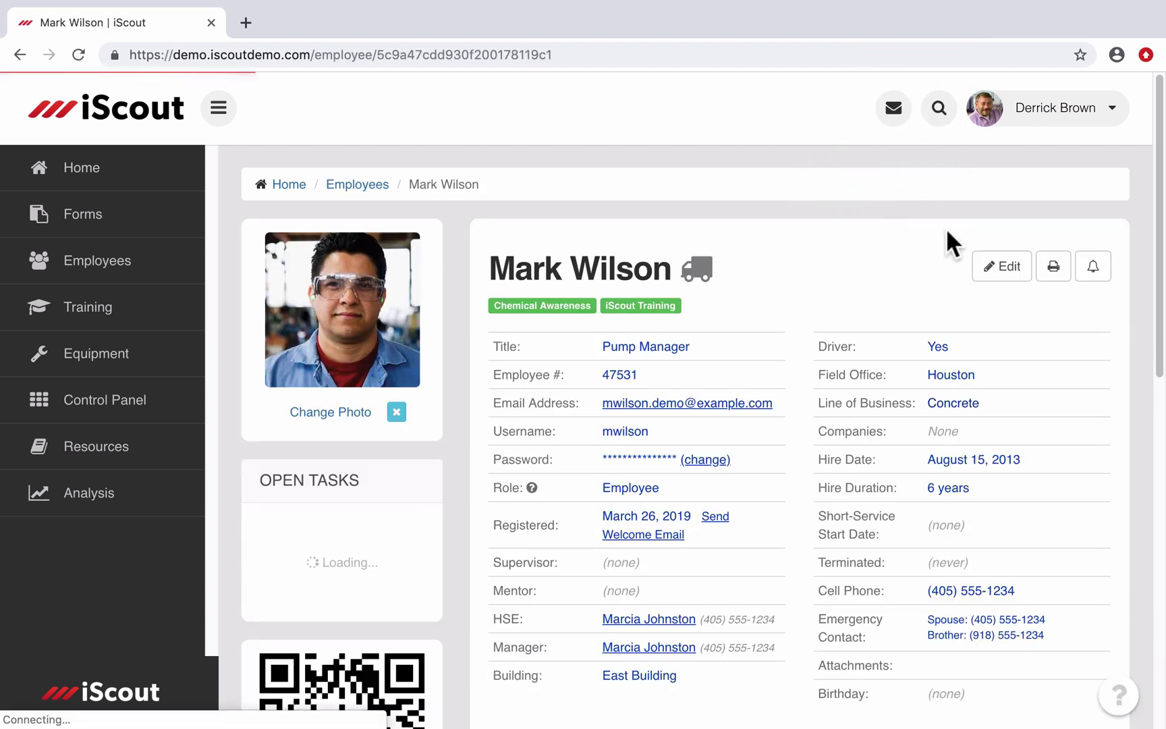
Step: Set the employee's Assigned Follow-Ups notifications to Email, then go to the Analysis reports page
left_click(1093, 270)
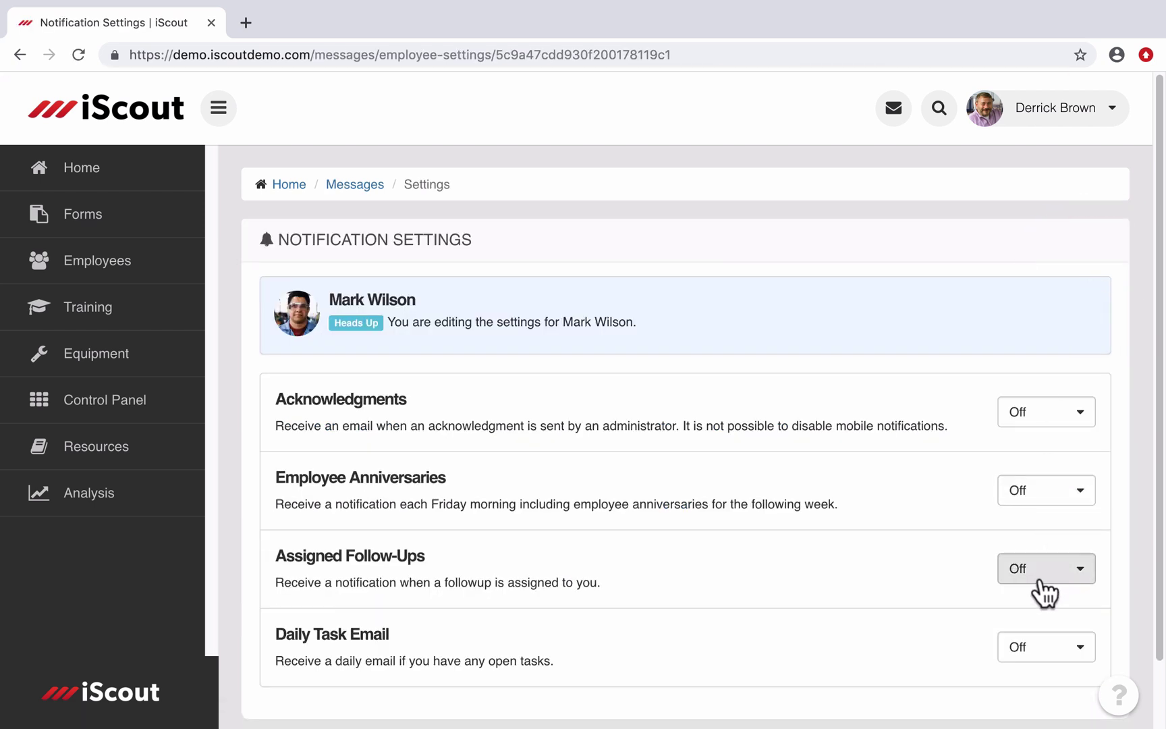
left_click(1043, 579)
left_click(1043, 606)
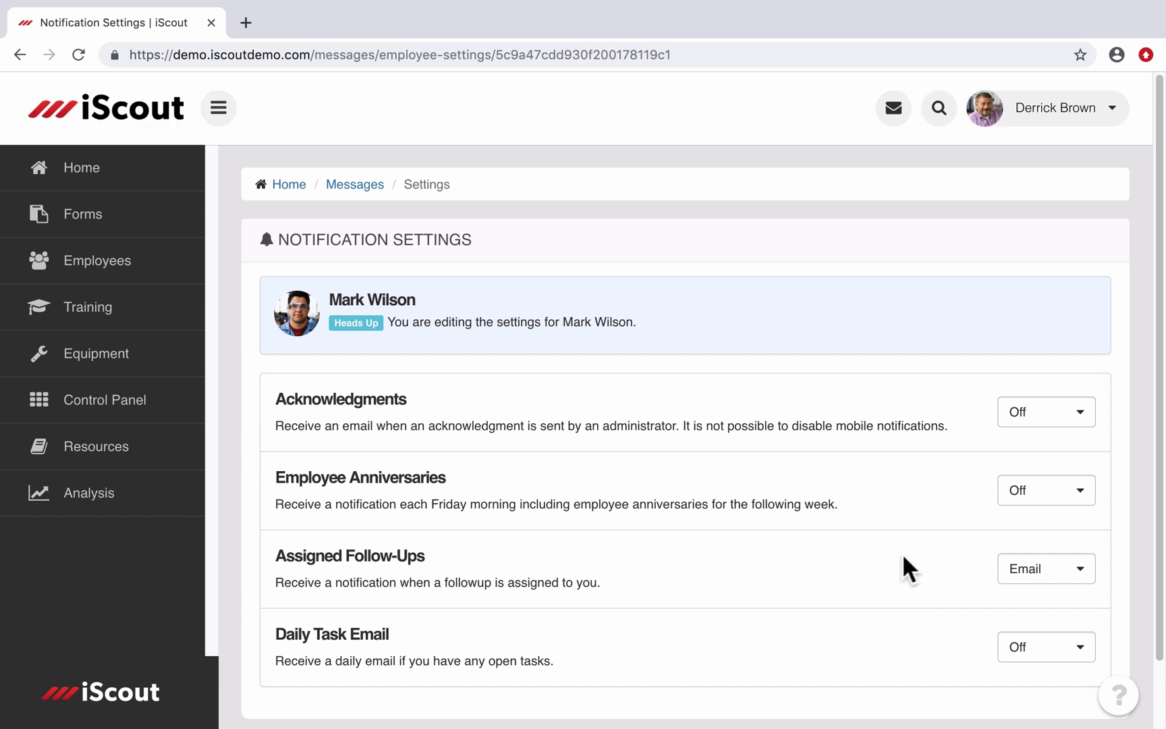
left_click(80, 502)
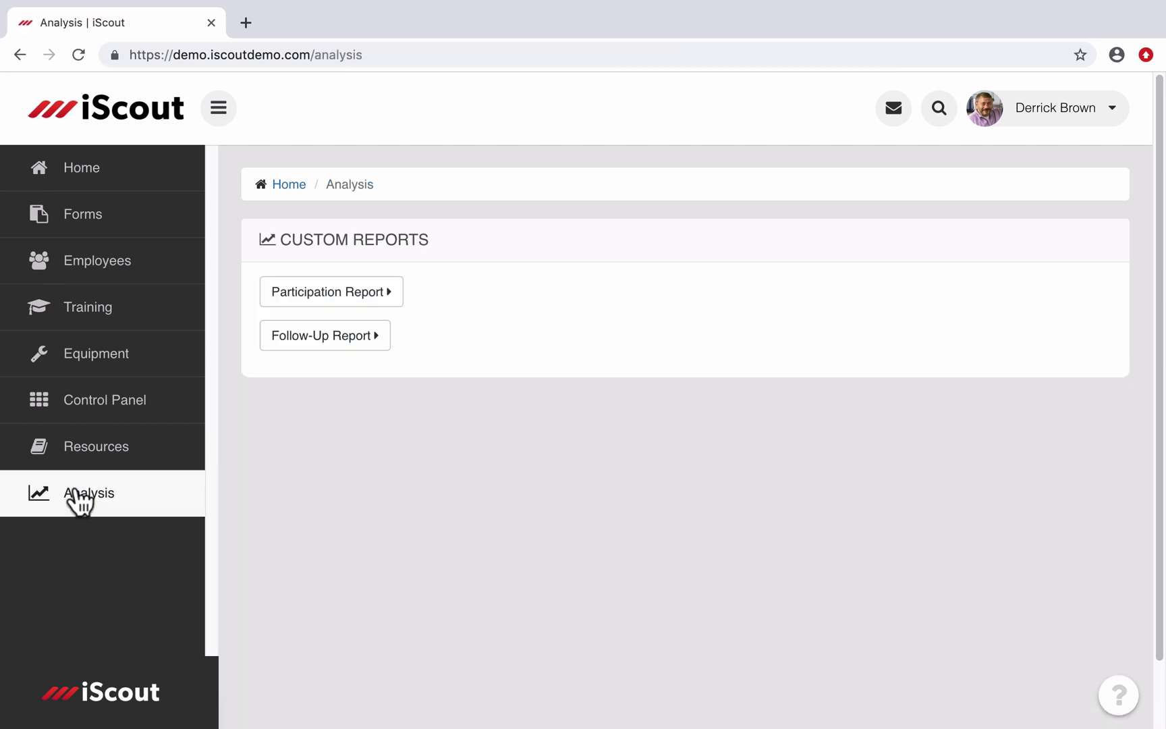
Step: Run the Follow-Up Report listing 26 open follow-ups and reveal its SPREADSHEET and PDF export options
left_click(348, 347)
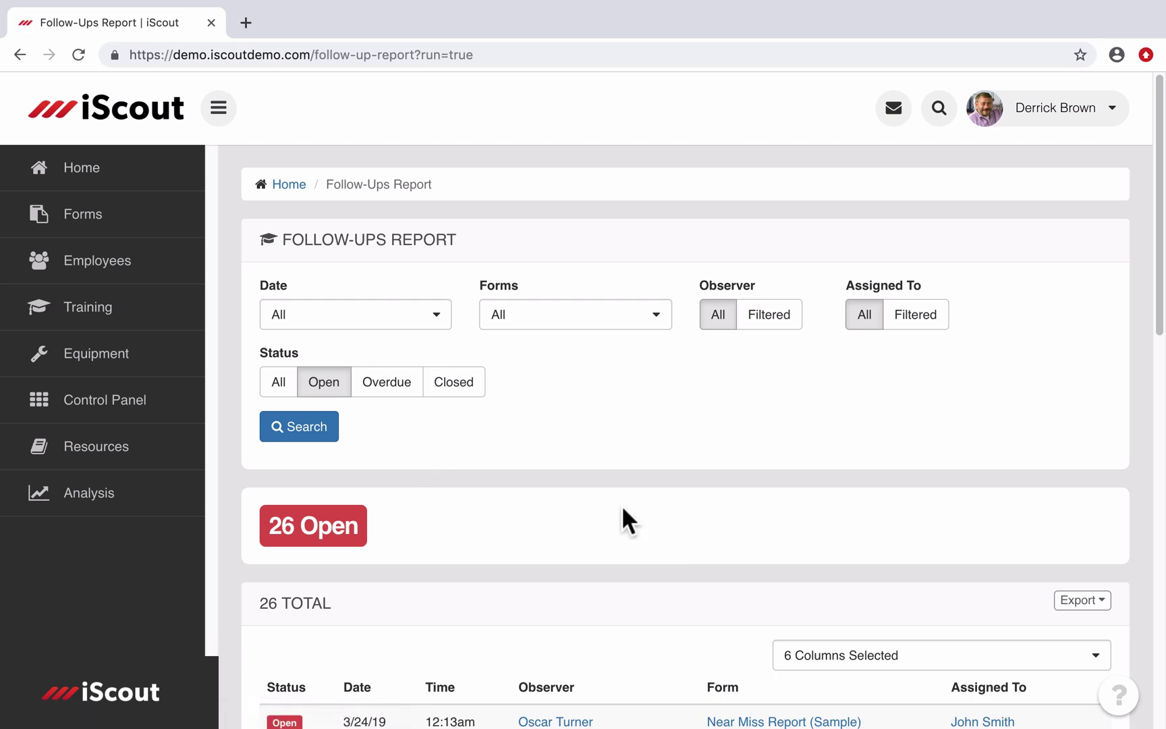
scroll(623, 509, "down", 4)
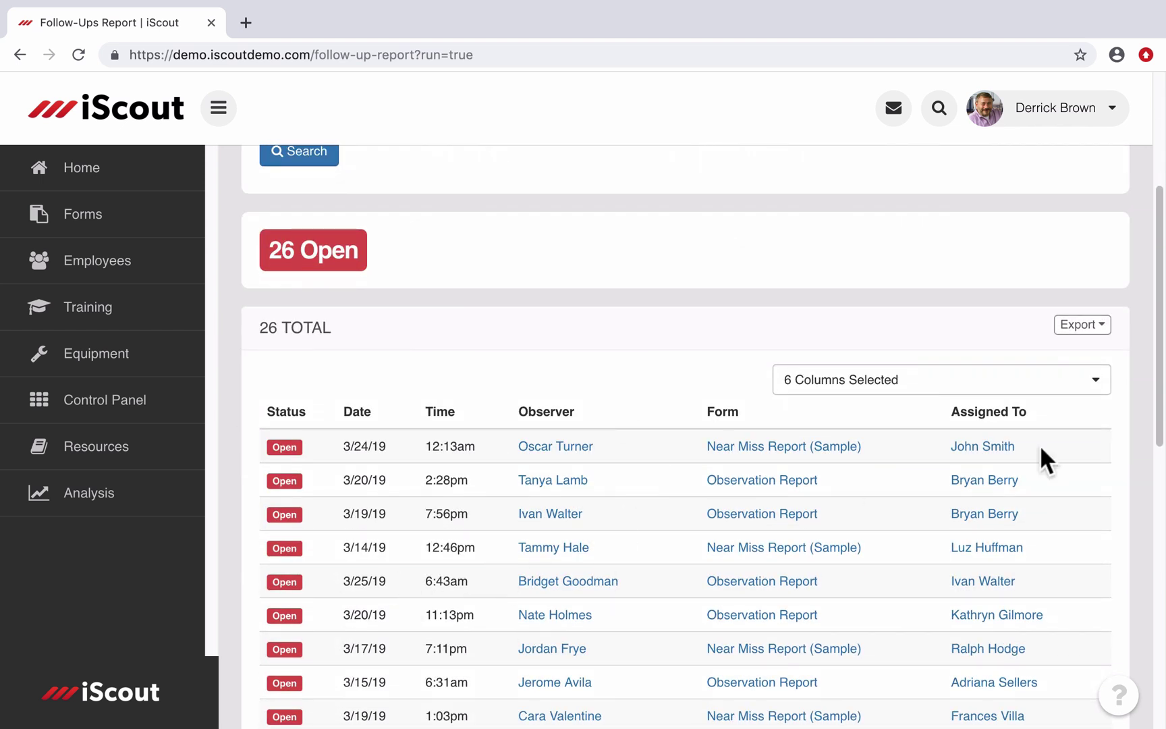
left_click(1098, 331)
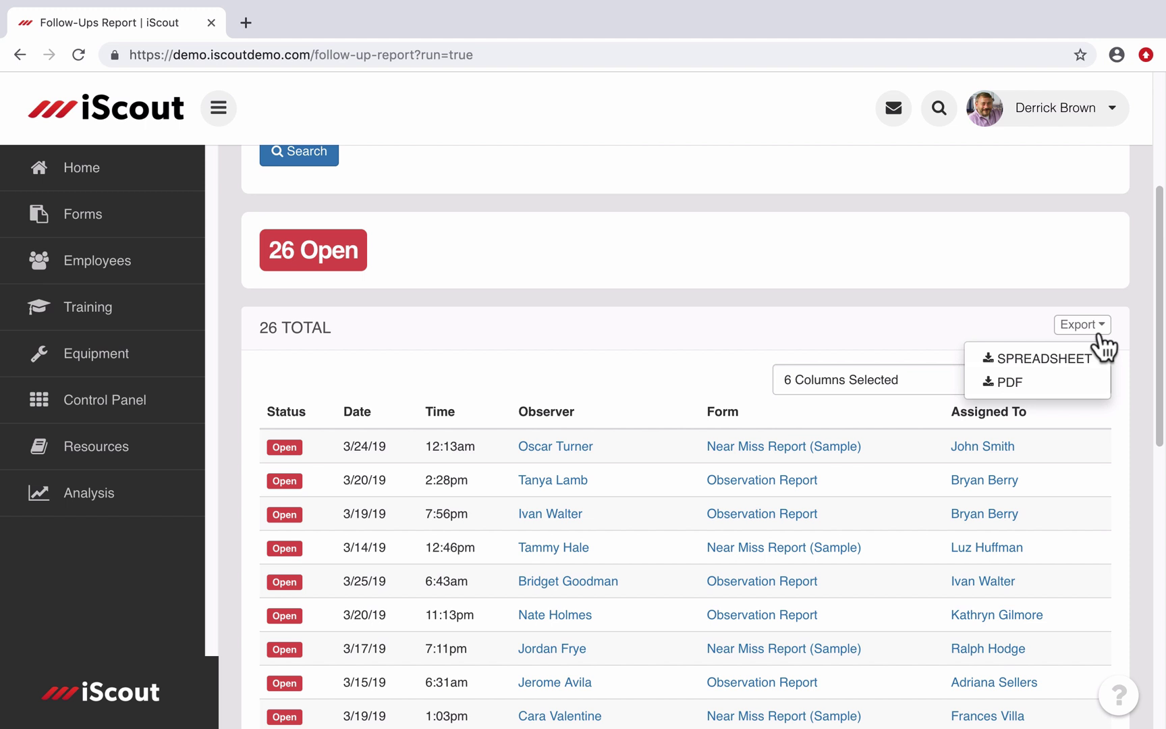